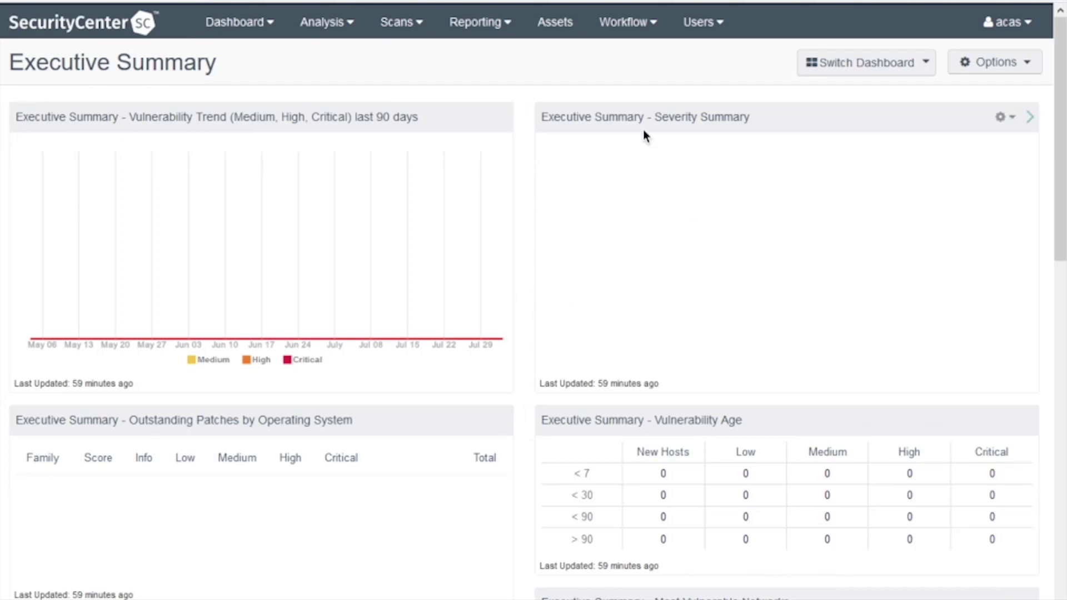
Step: From Scans > Audit Files, add a Custom audit file and upload U_Windows_10_V1R12_STIG_SCAP_1-2_Benchmark.zip
left_click(398, 24)
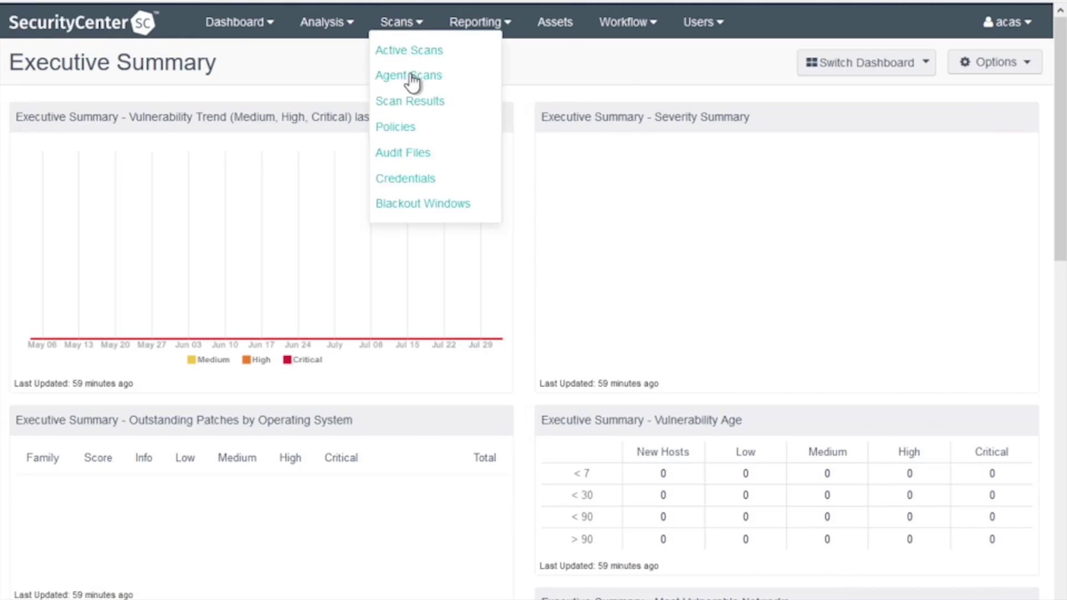
left_click(411, 149)
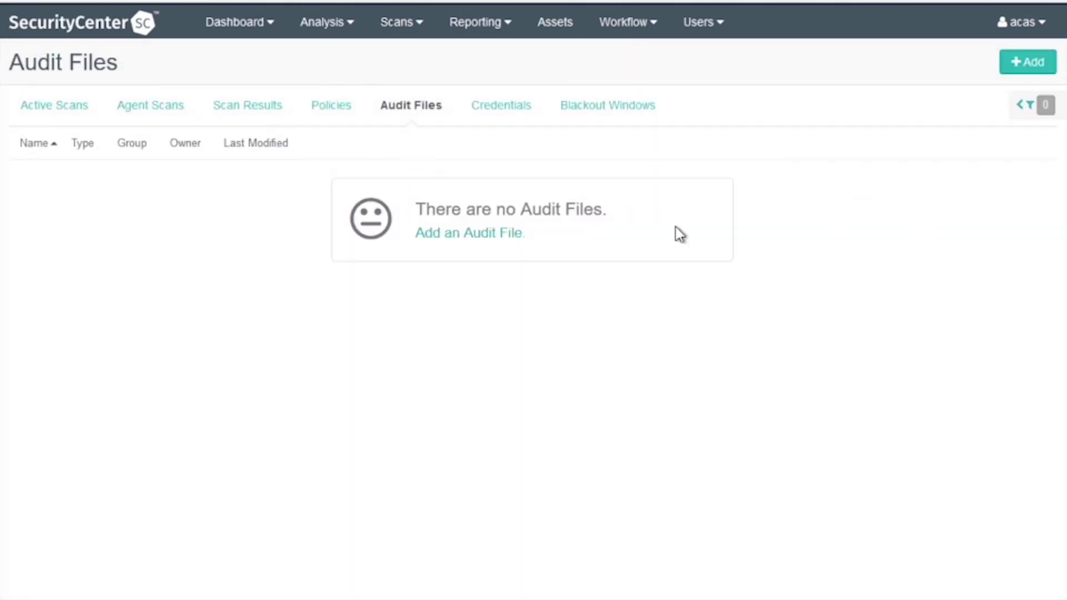
left_click(511, 234)
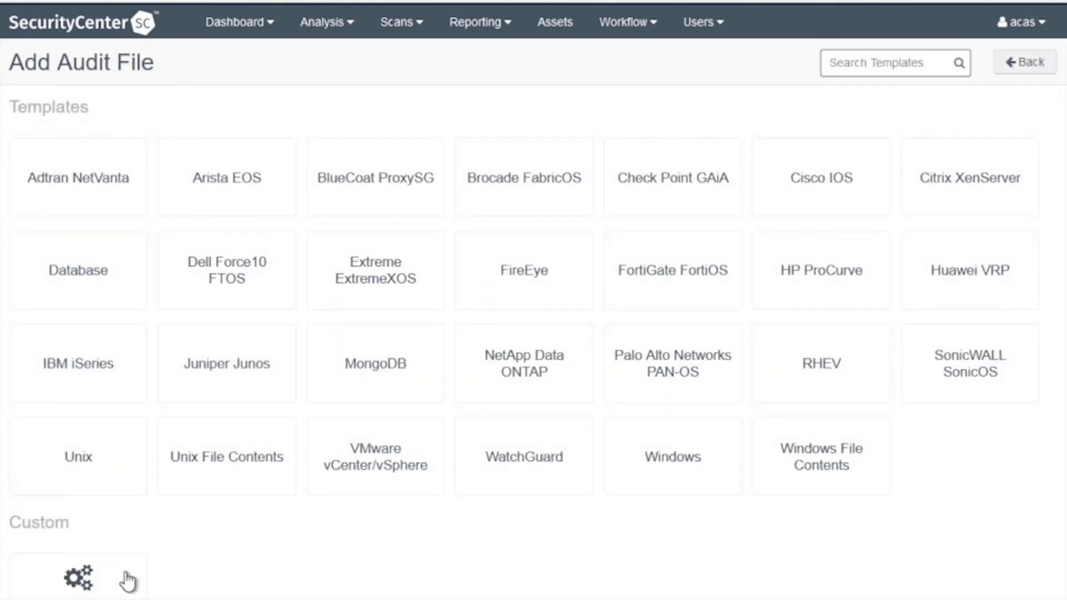
left_click(80, 578)
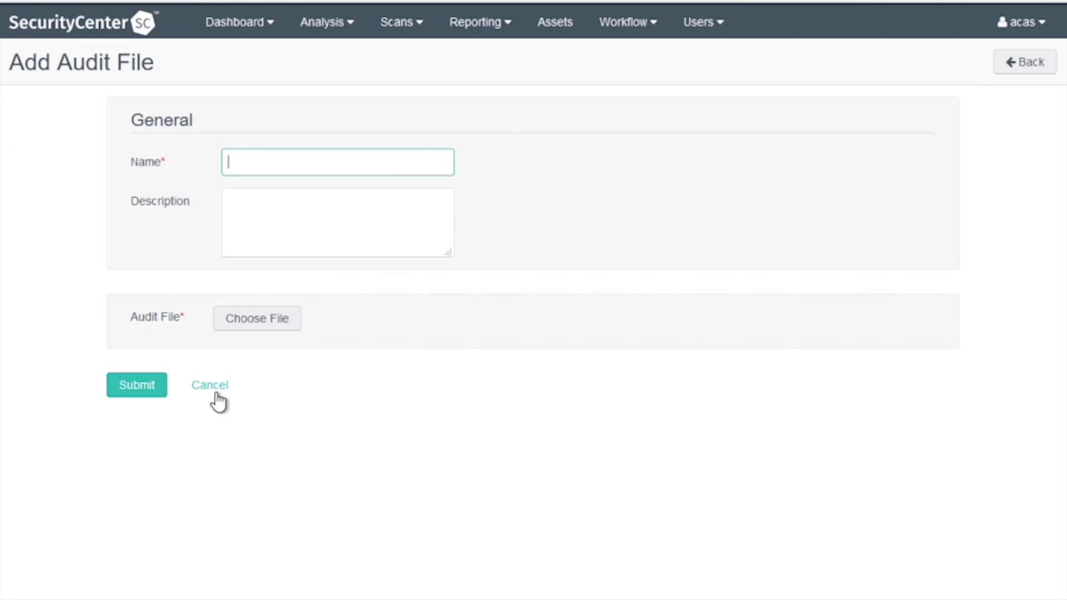
left_click(258, 325)
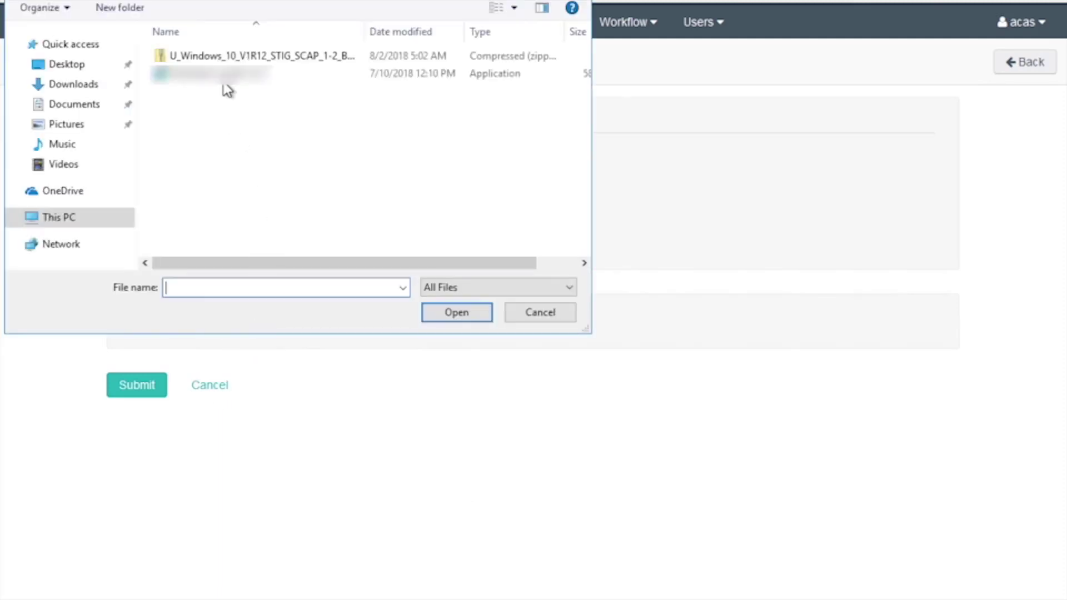
left_click(231, 57)
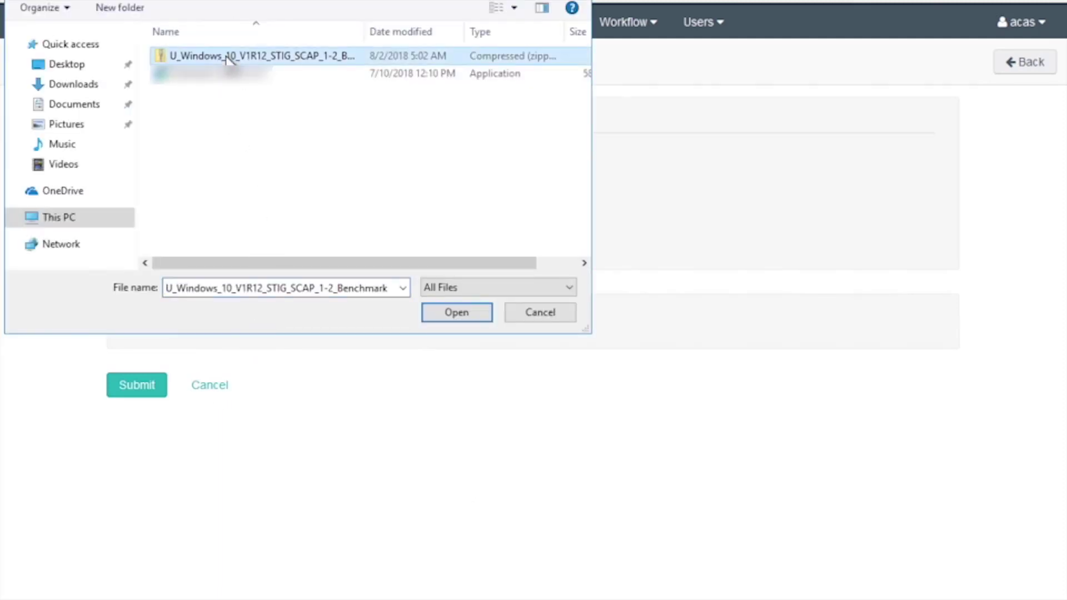
left_click(456, 313)
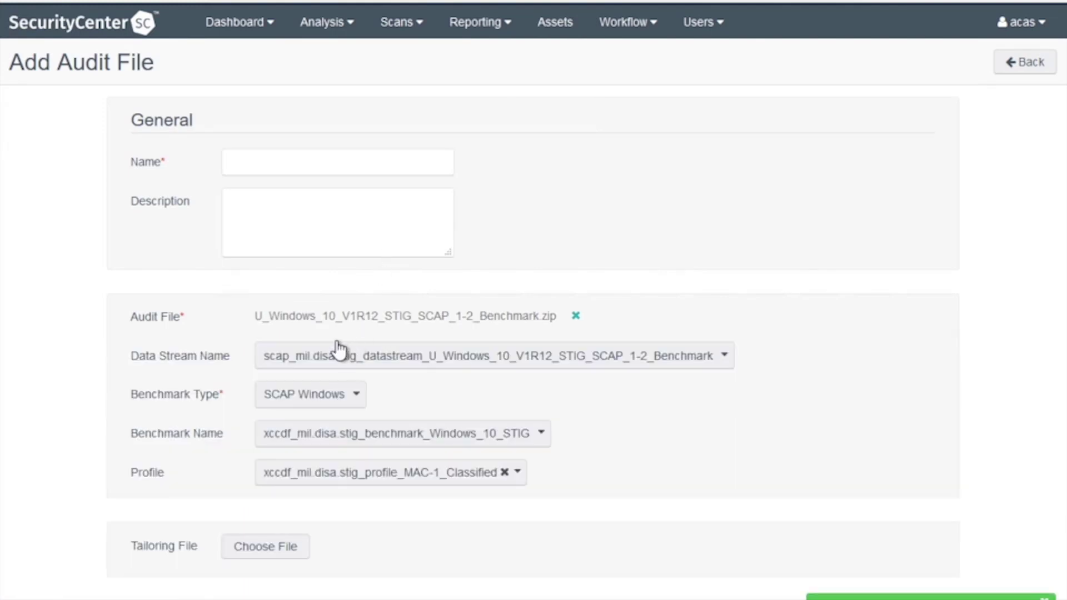
Step: Copy the benchmark's file name into the audit file's Name field
double_click(337, 317)
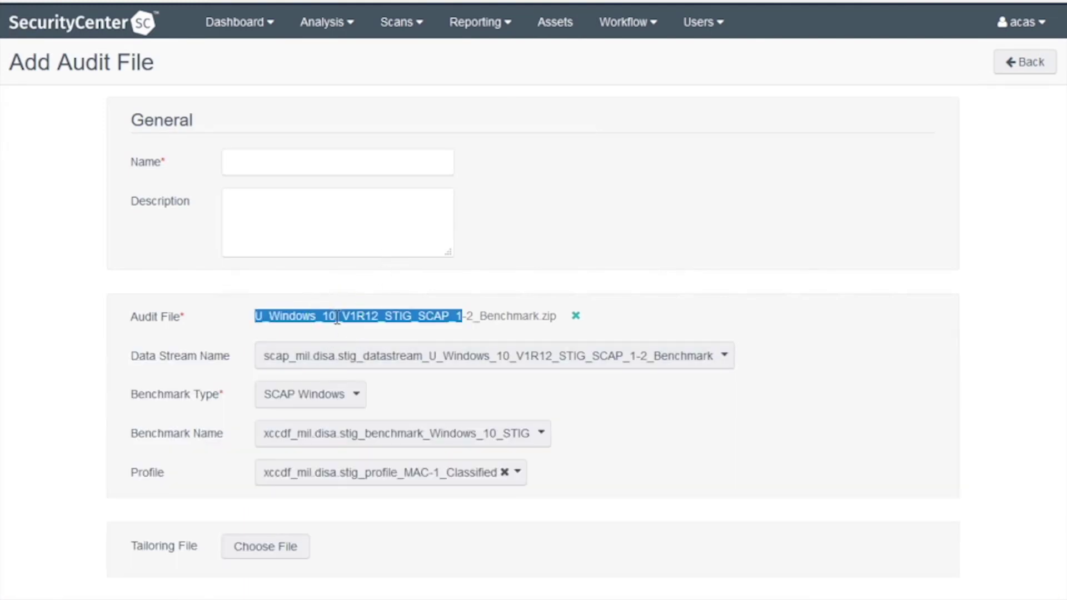
right_click(337, 318)
left_click(349, 330)
left_click(305, 157)
right_click(304, 159)
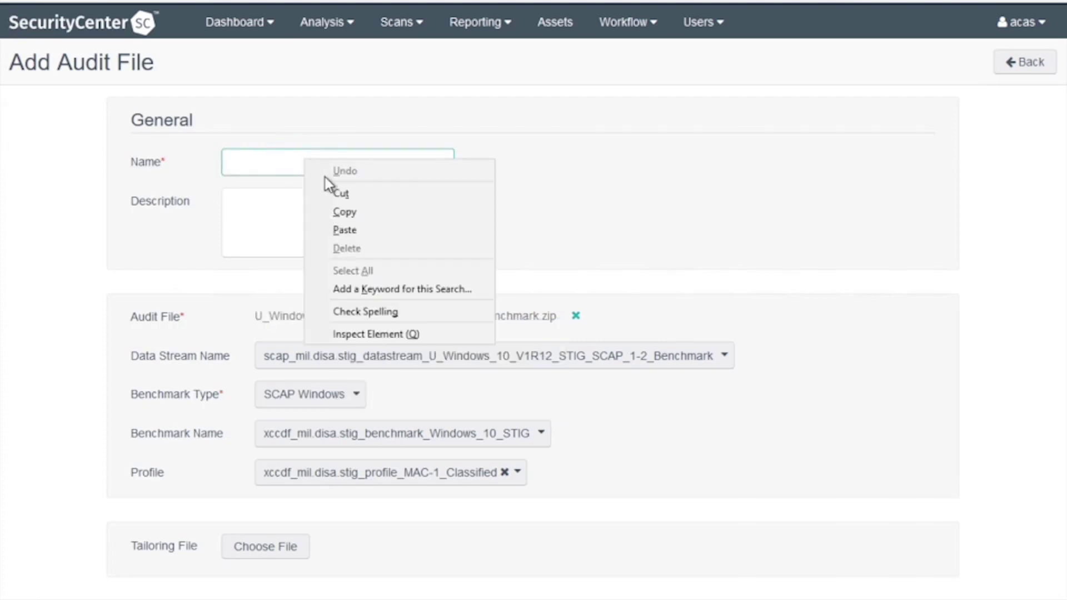
left_click(344, 231)
left_click_drag(301, 162, 183, 168)
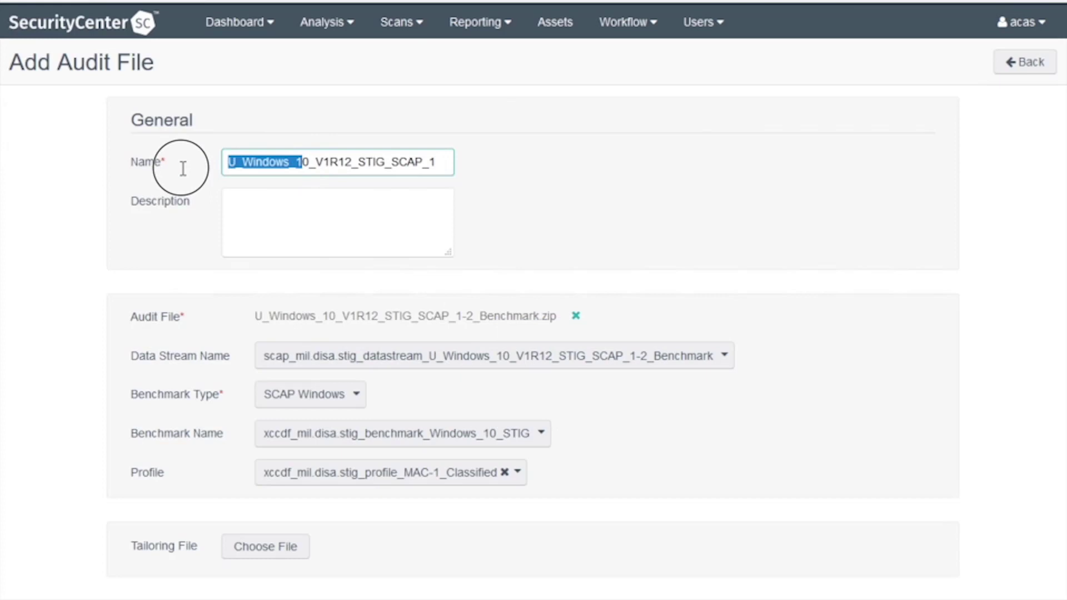
left_click(229, 163)
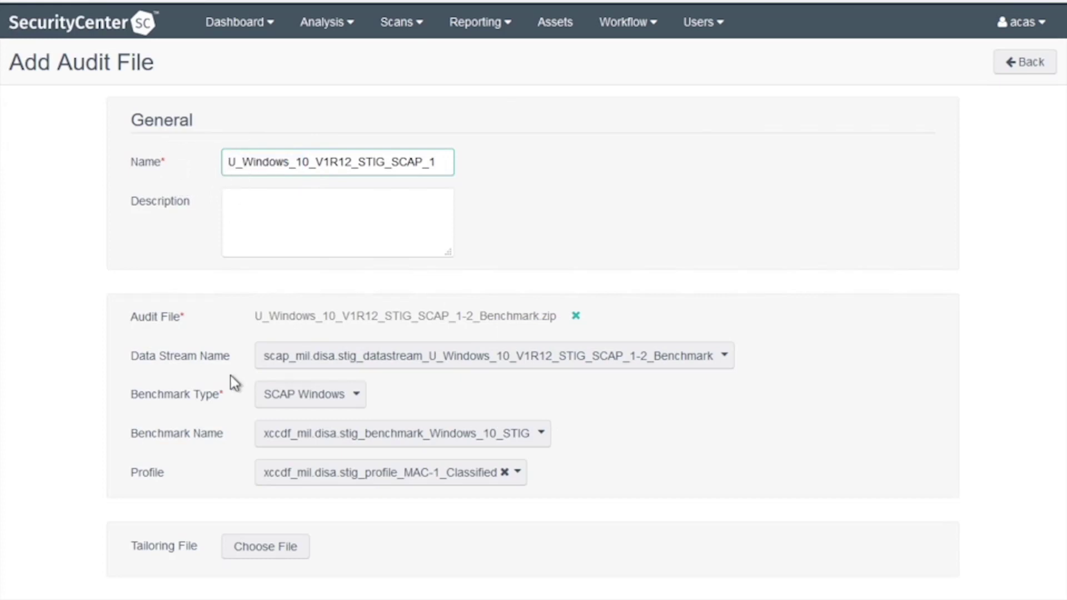
Step: Choose the MAC-1_Public profile and prefix the name with 'MAC 1 Public -'
left_click(321, 492)
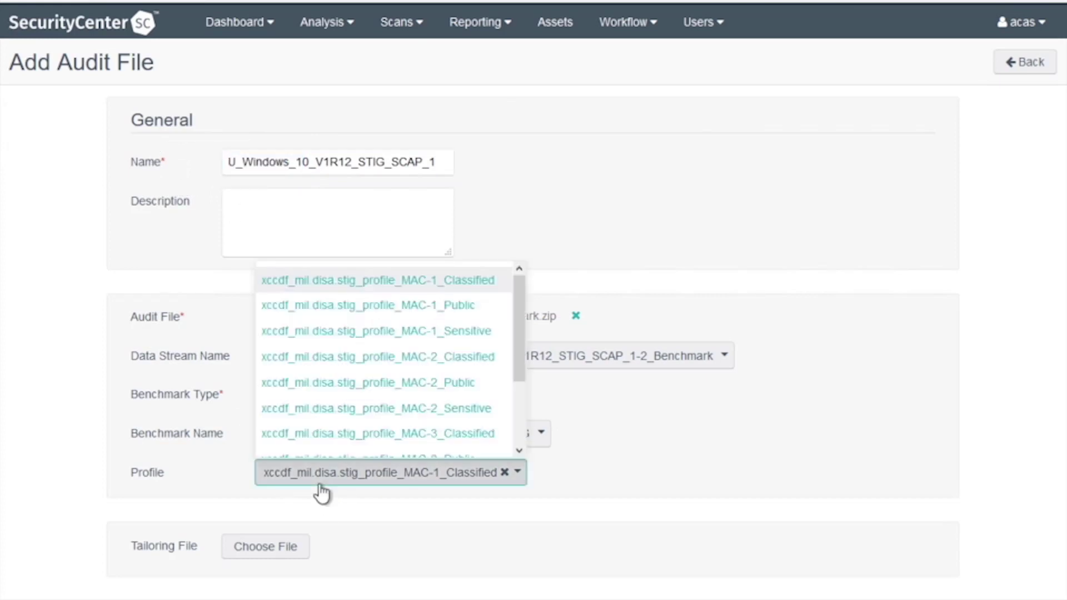
left_click(307, 309)
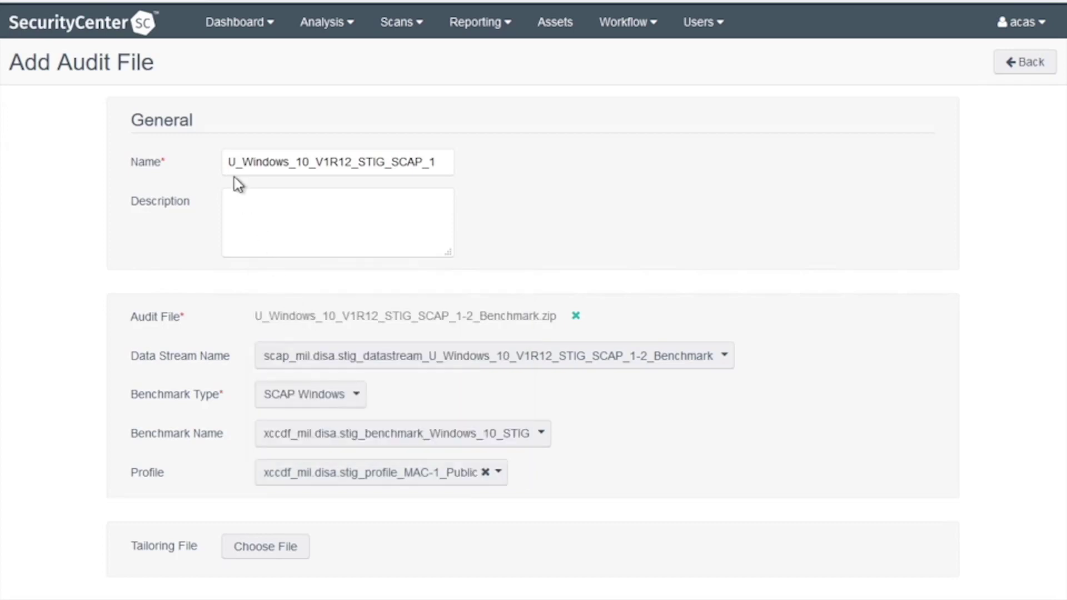
left_click(230, 163)
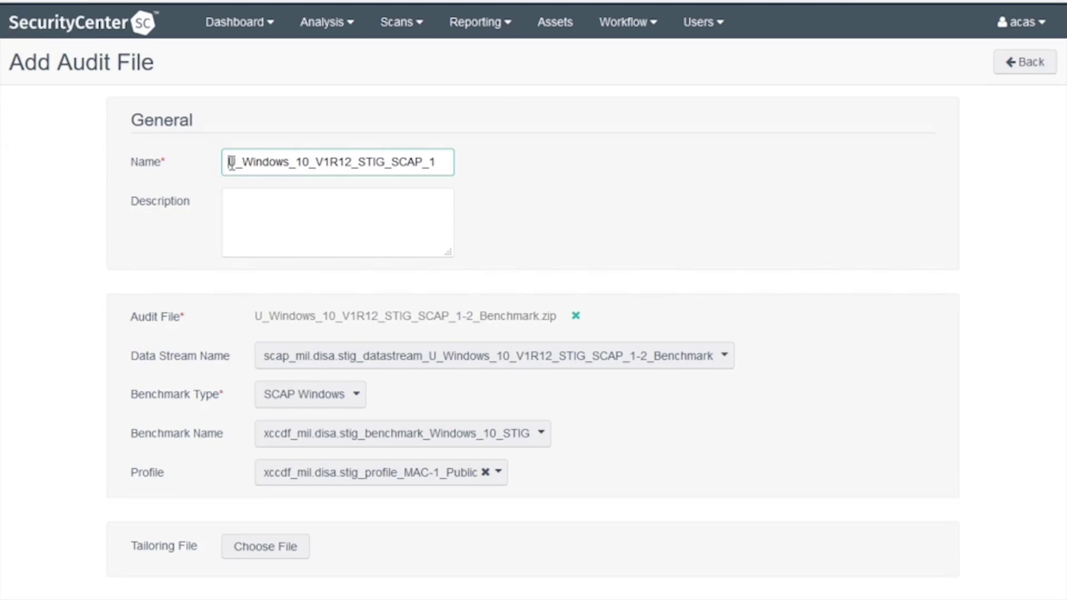
type("MAC 1 ")
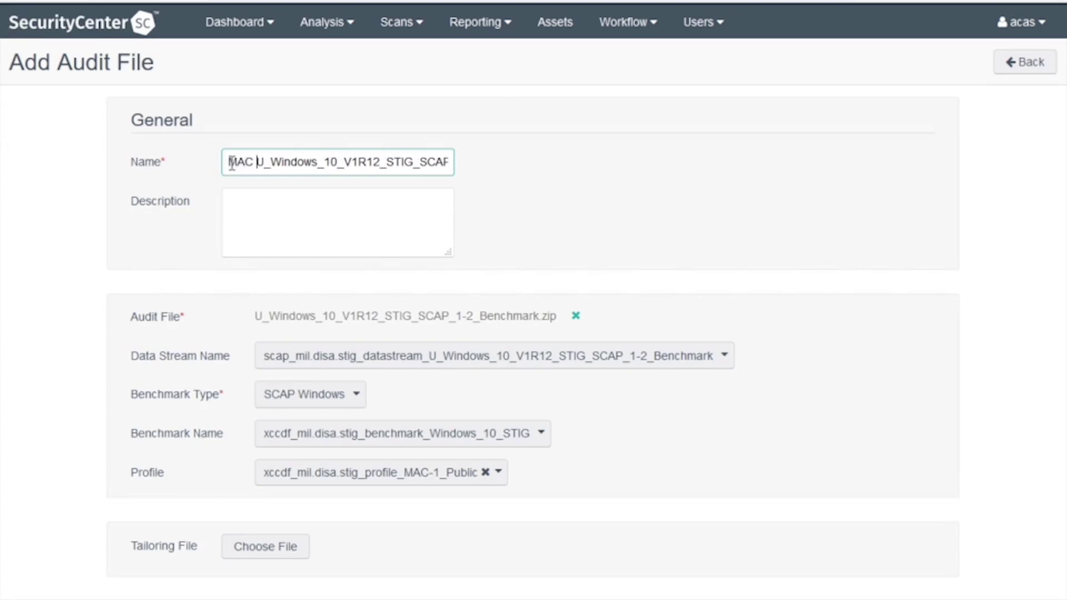
type("Public -")
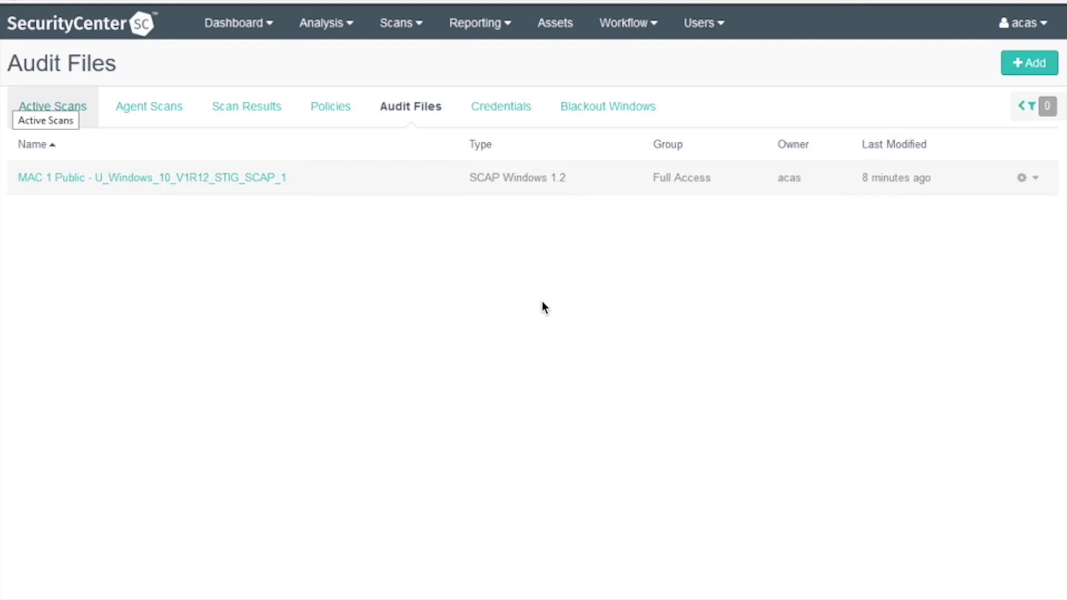
Step: Add a SCAP and OVAL Auditing policy and name it 'Windows 10 MAC 1 Public'
left_click(338, 107)
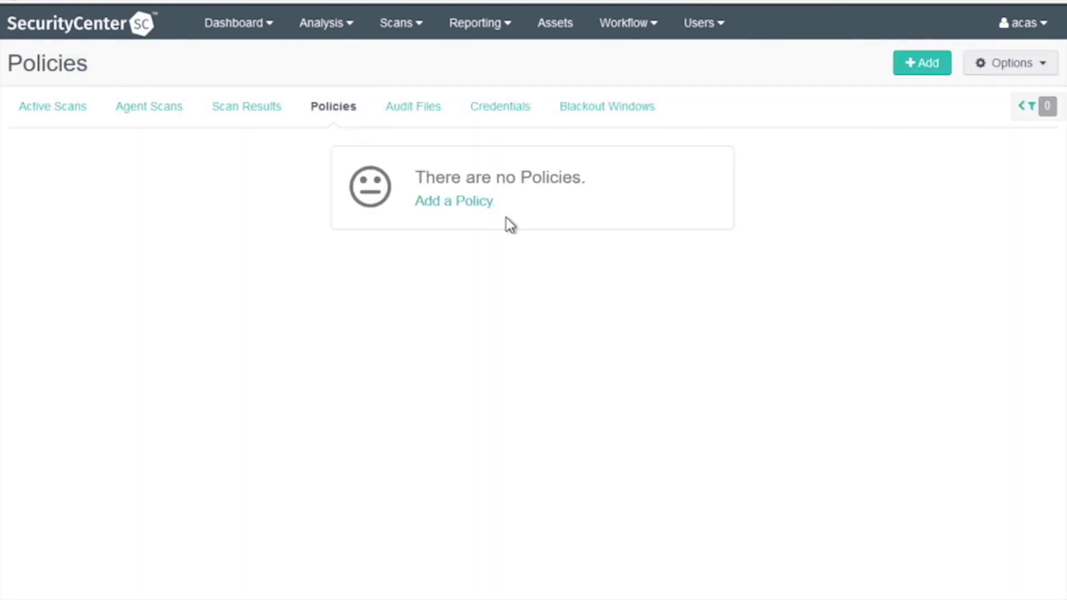
left_click(477, 203)
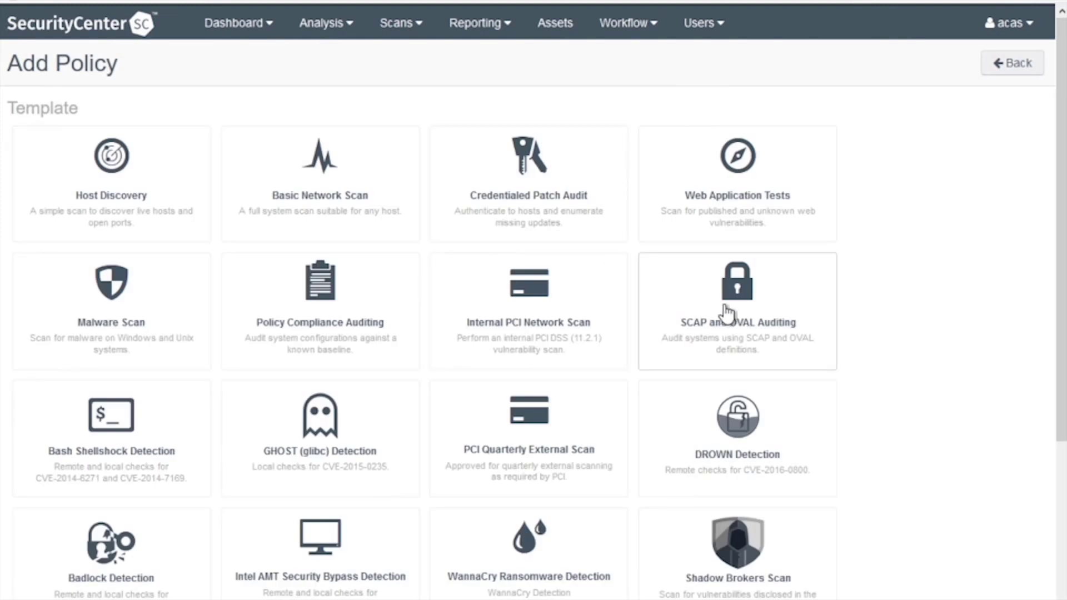
left_click(728, 314)
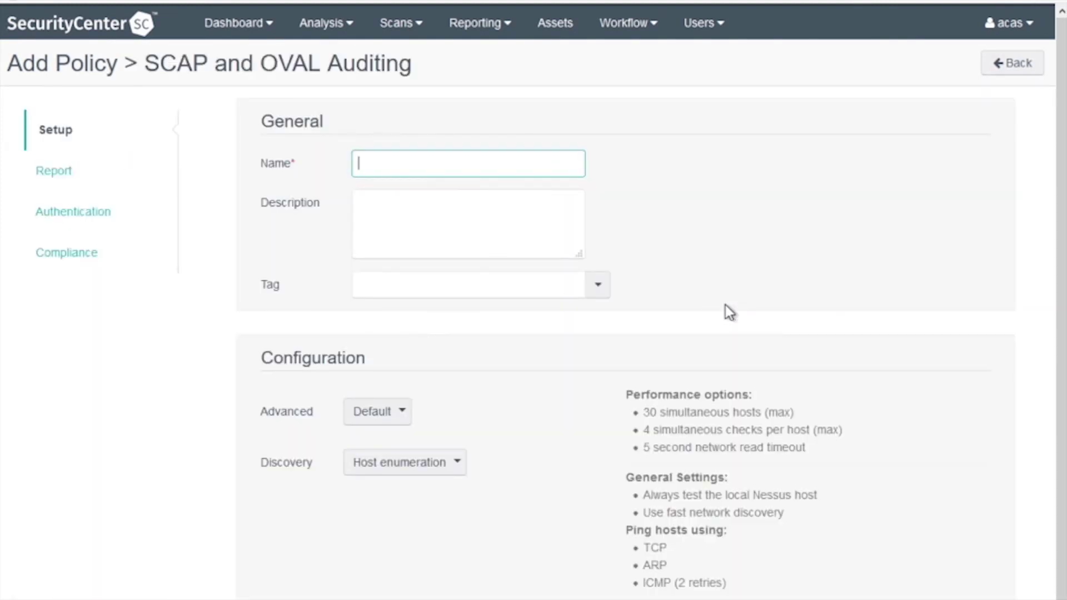
type("Windows 10 MA")
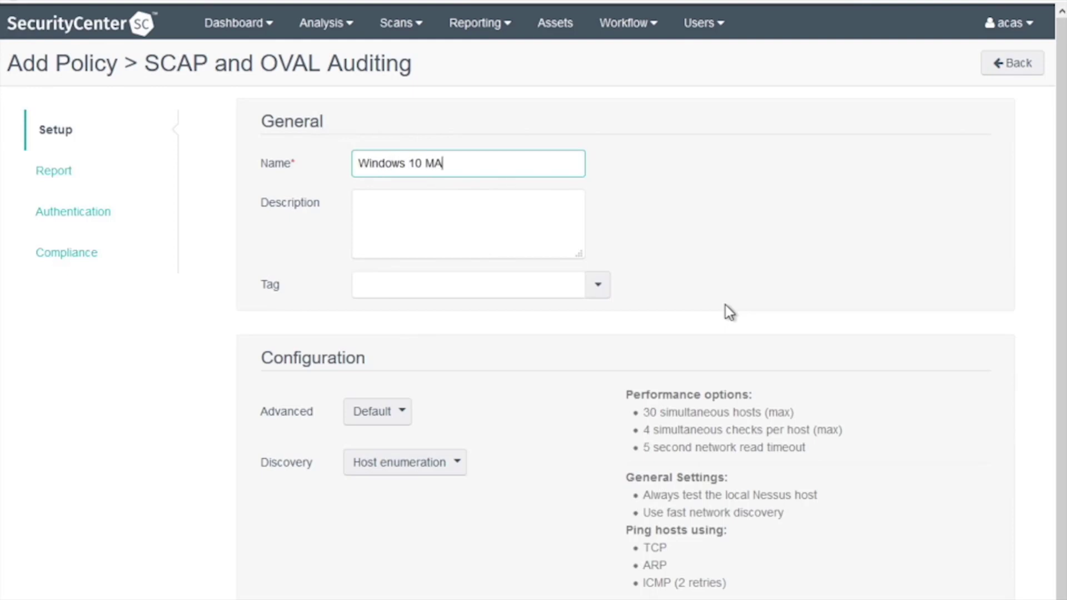
type("C 1 Public")
Step: Review the policy's Report settings (SCAP XML results on) and Authentication settings, then view Compliance
left_click(71, 175)
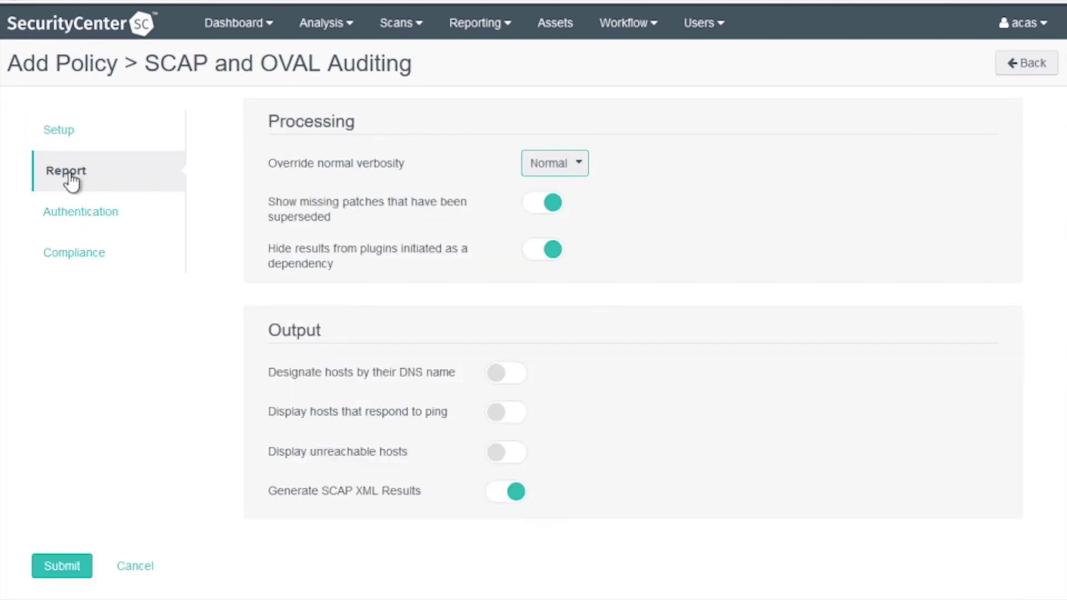
left_click(71, 214)
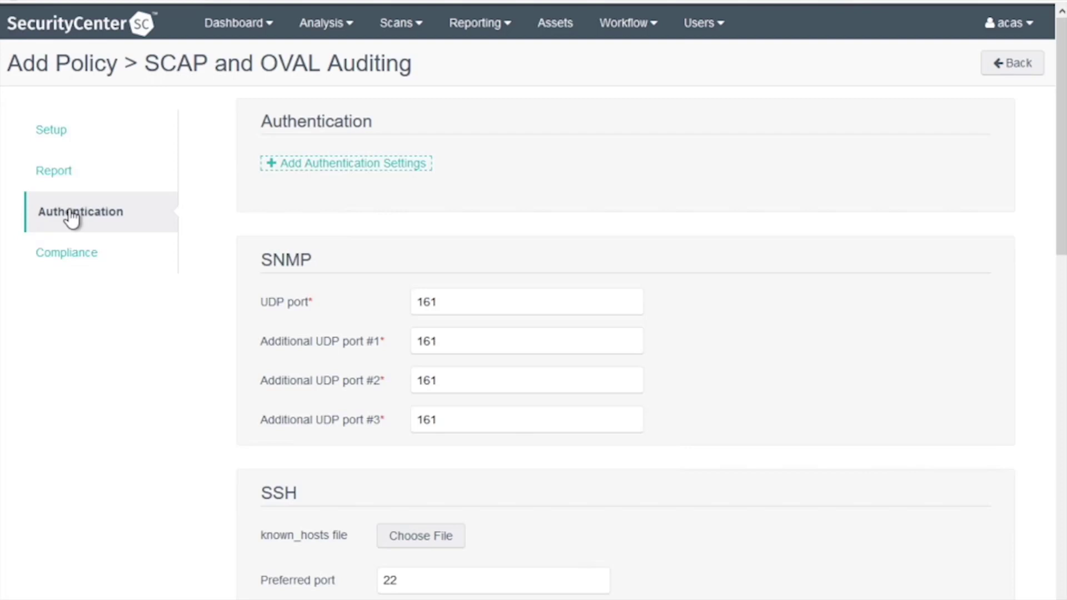
left_click(60, 255)
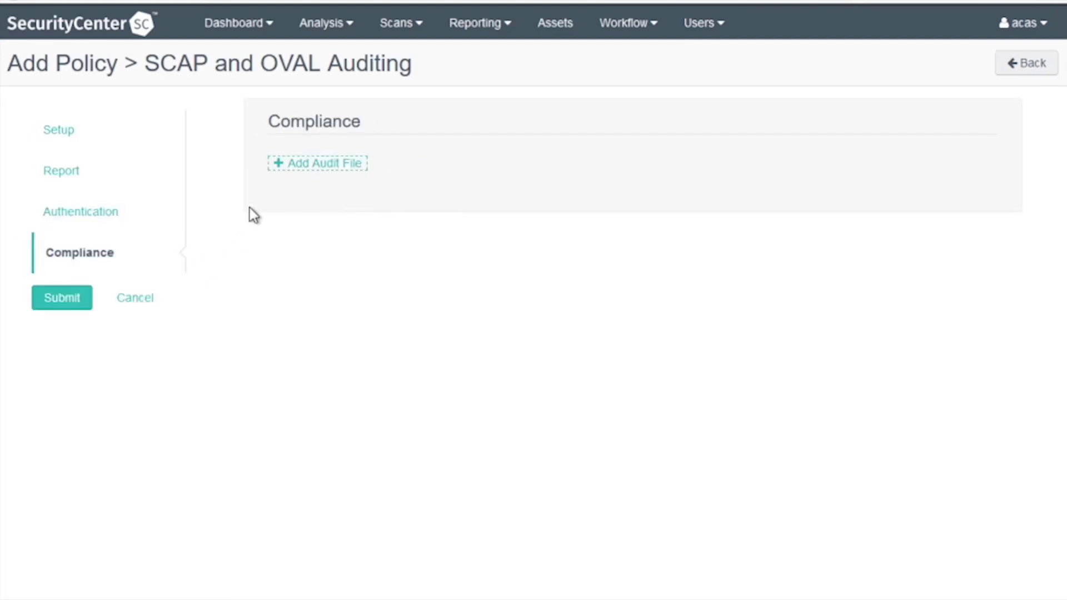
Step: Attach SCAP Windows audit file 'MAC 1 Public - U_Windows_10_V1R12_STIG_SCAP_1' and submit the policy
left_click(295, 168)
left_click(311, 172)
left_click(327, 204)
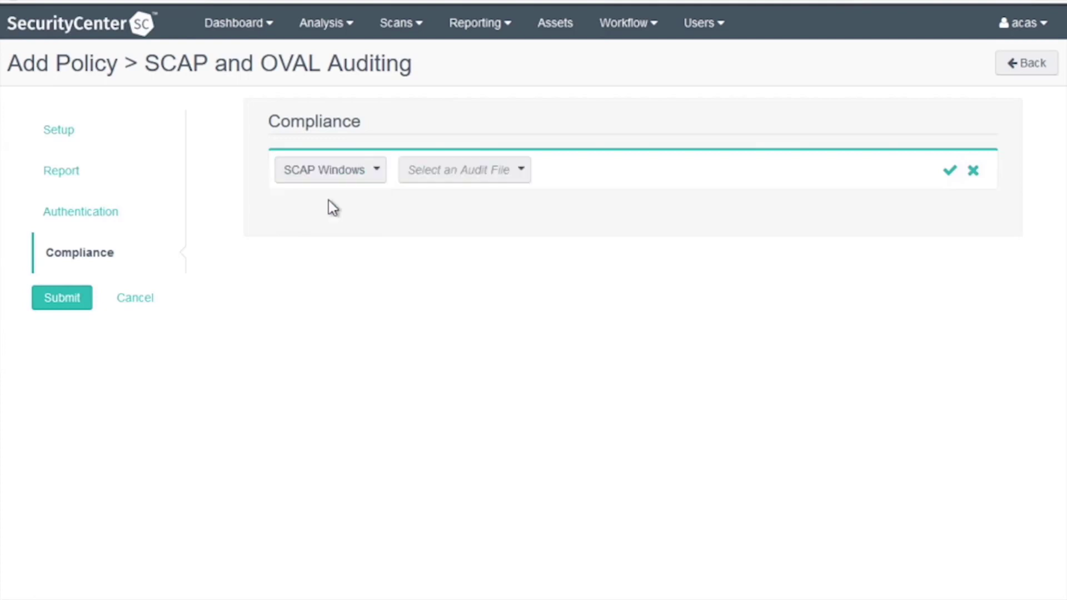
left_click(439, 178)
left_click(441, 205)
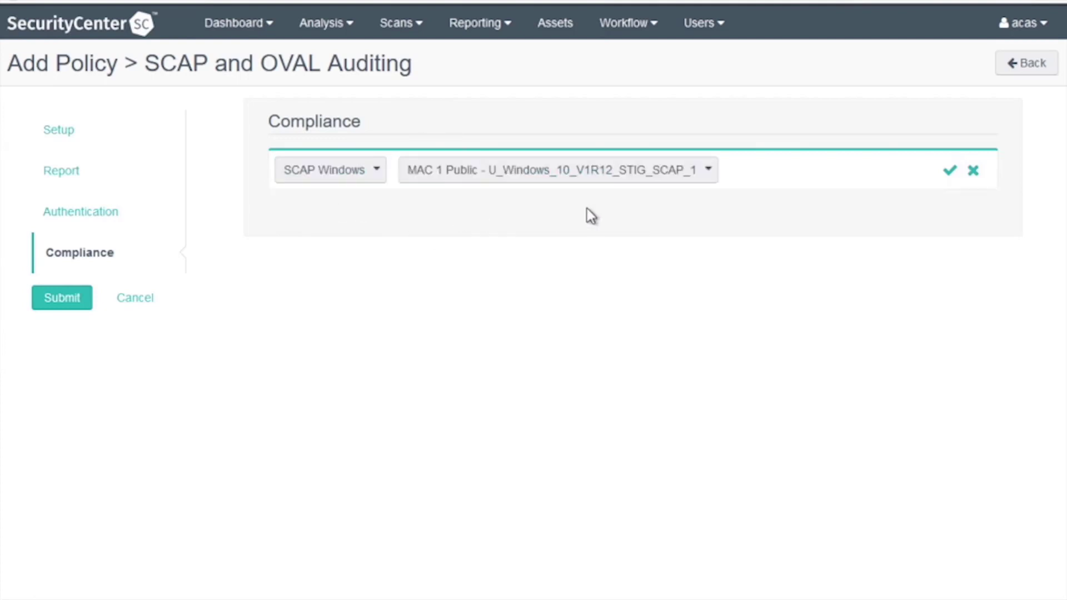
left_click(947, 173)
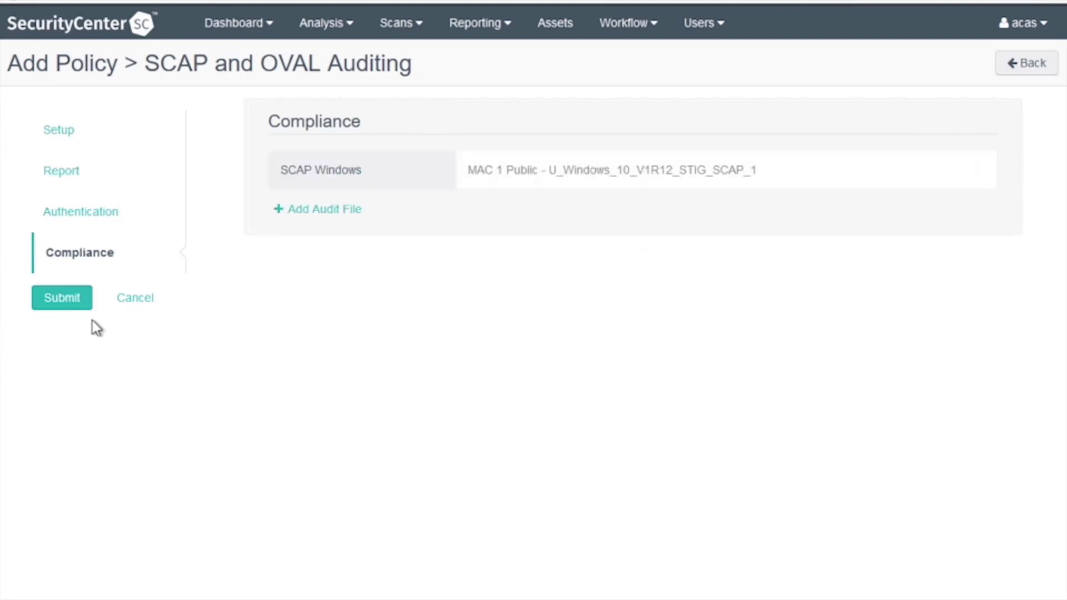
left_click(66, 302)
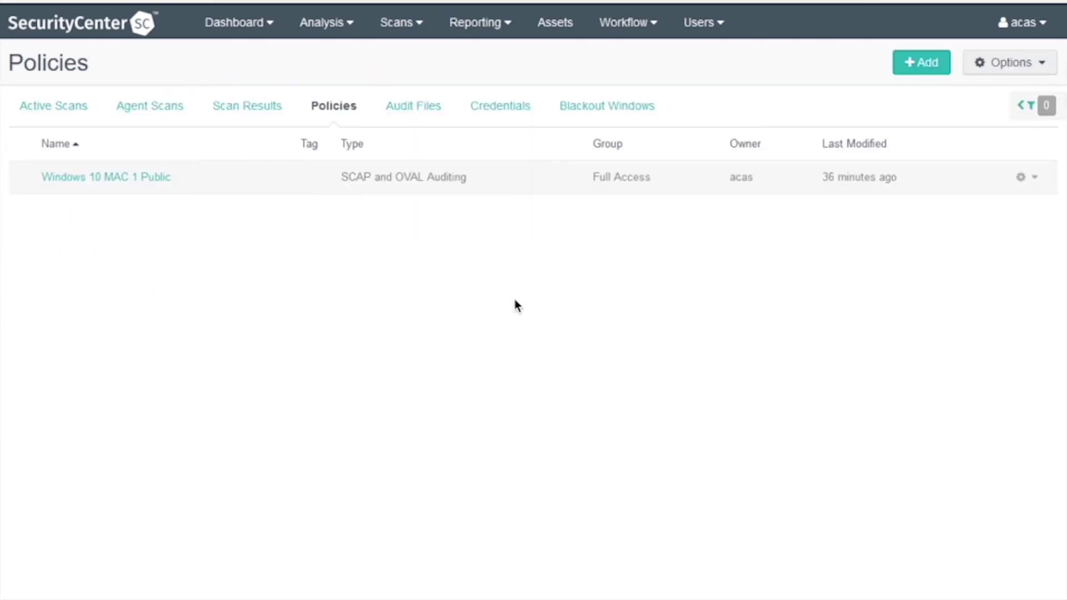
Step: Add an active scan named 'Windows 10 MAC 1 Public' using the Windows 10 MAC 1 Public policy
left_click(63, 107)
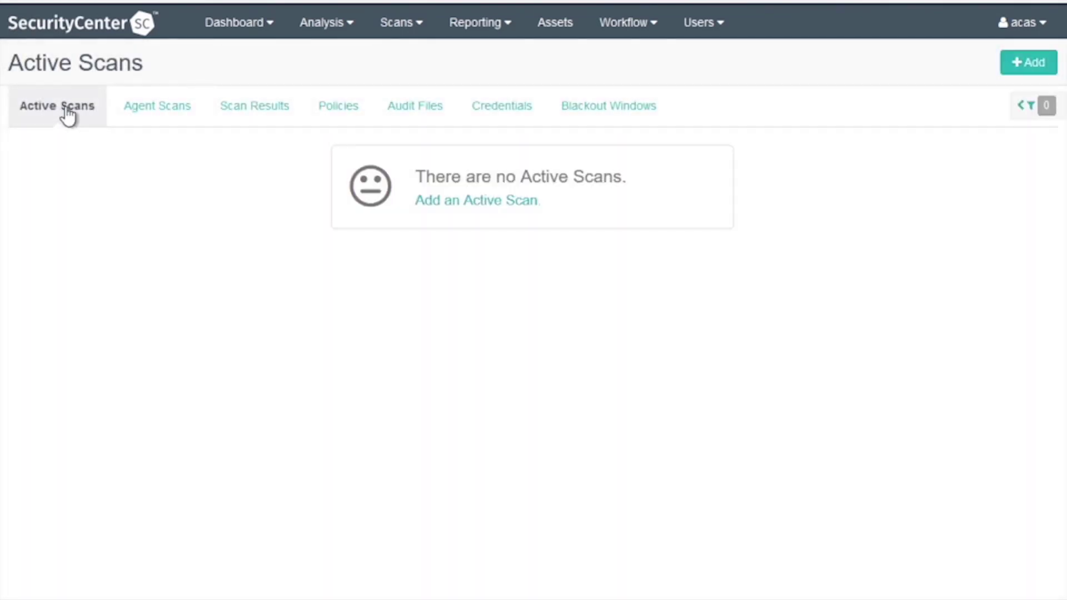
left_click(429, 210)
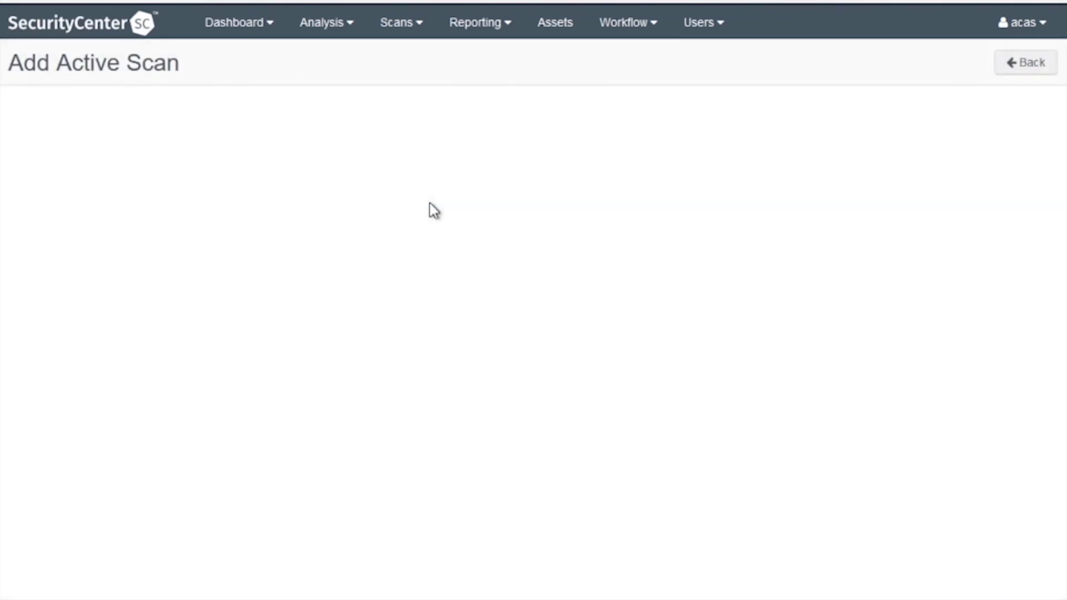
type("Win")
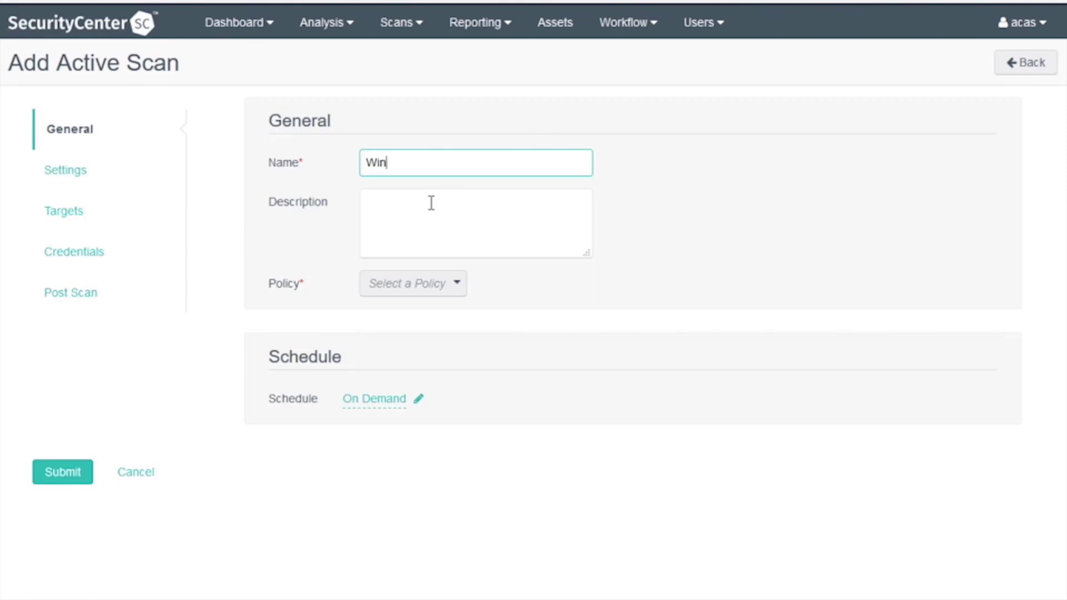
type("dows 10 MAC 1 P")
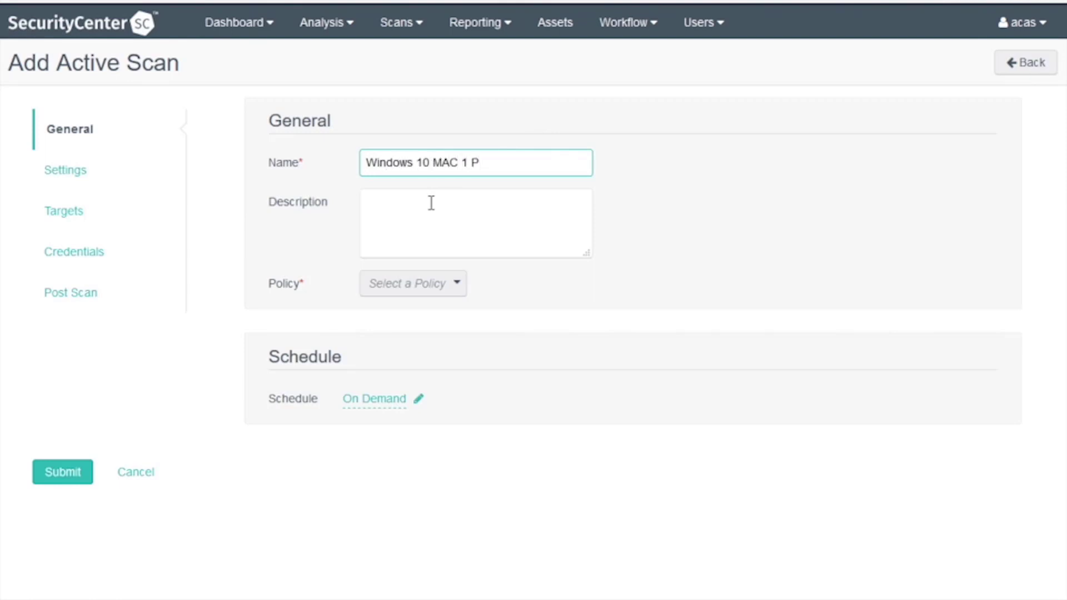
type("ublic")
left_click(439, 283)
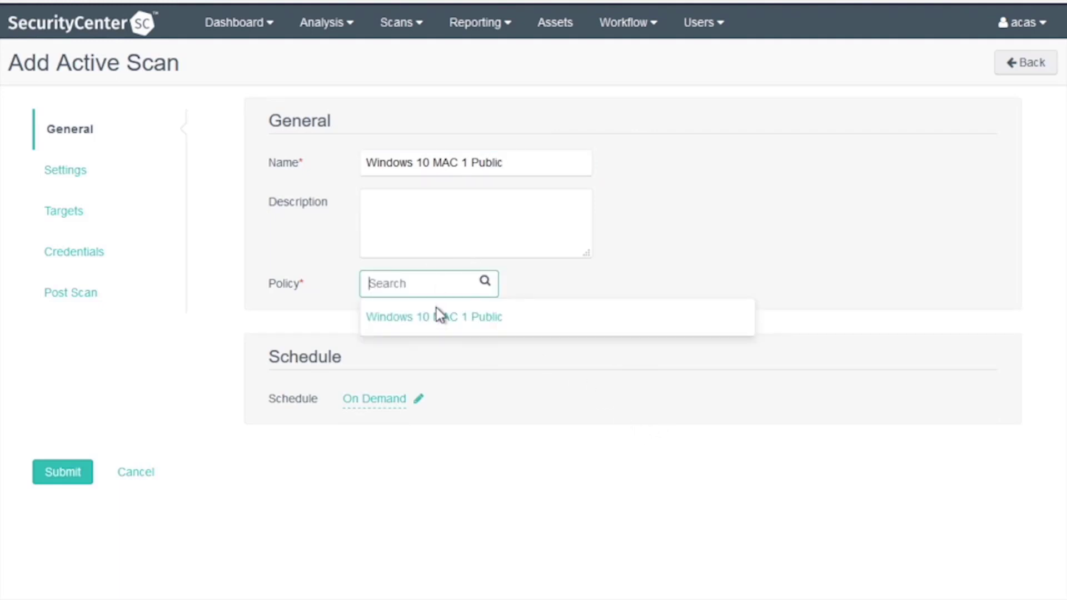
left_click(435, 321)
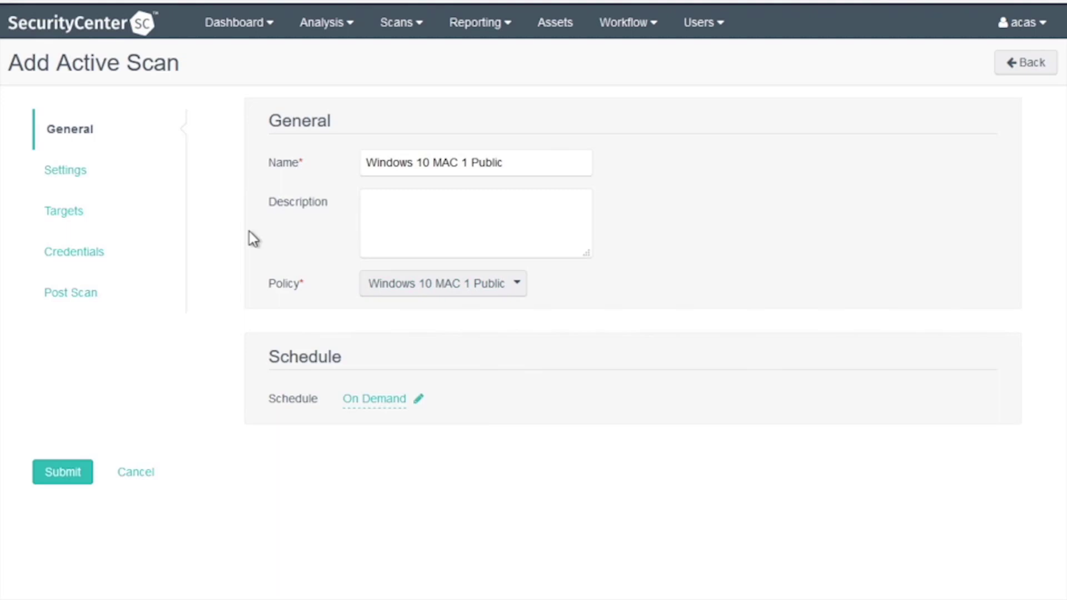
Step: Set the scan's target type to IP / DNS Name with target 10.31.100.137
left_click(65, 173)
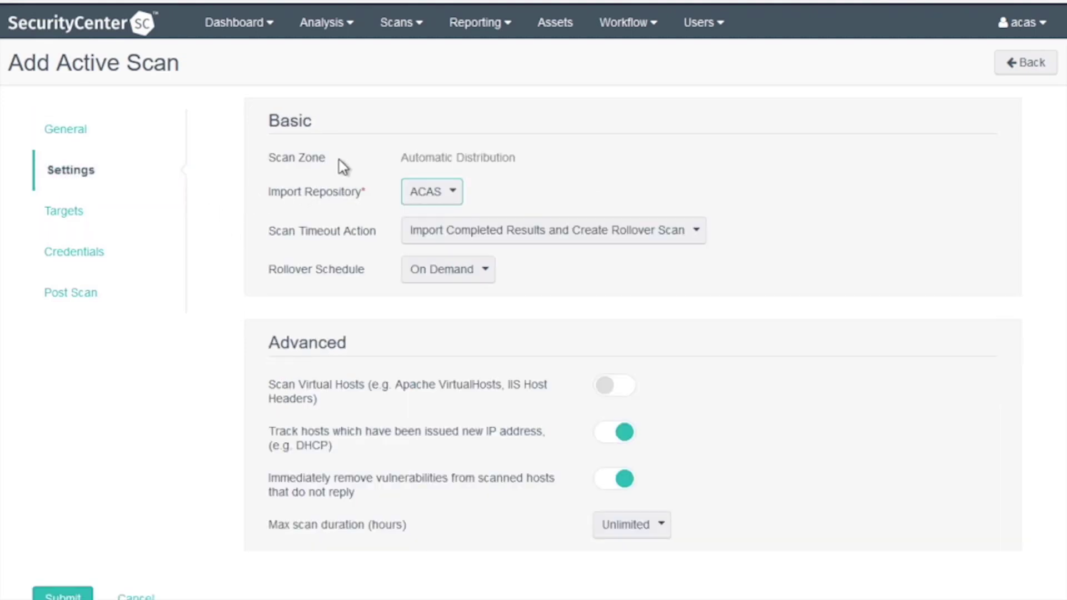
left_click(85, 217)
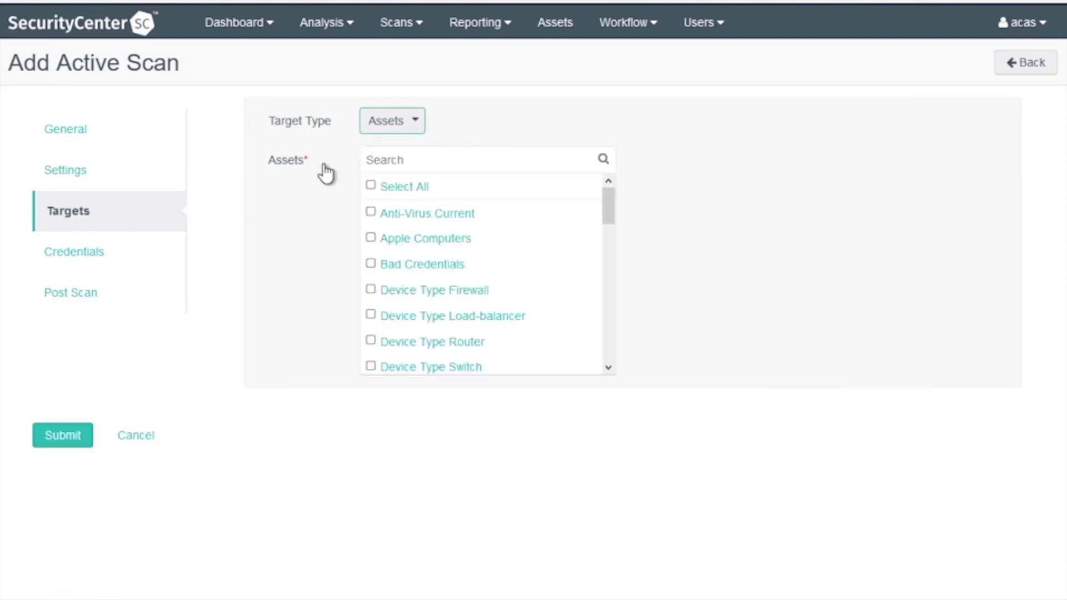
left_click(389, 128)
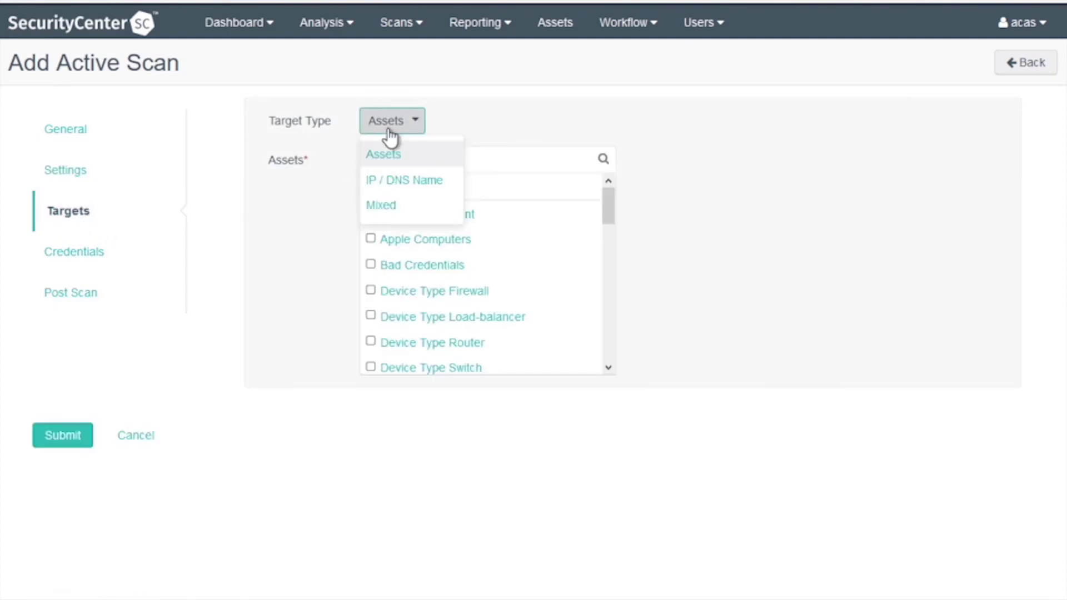
left_click(389, 181)
left_click(430, 166)
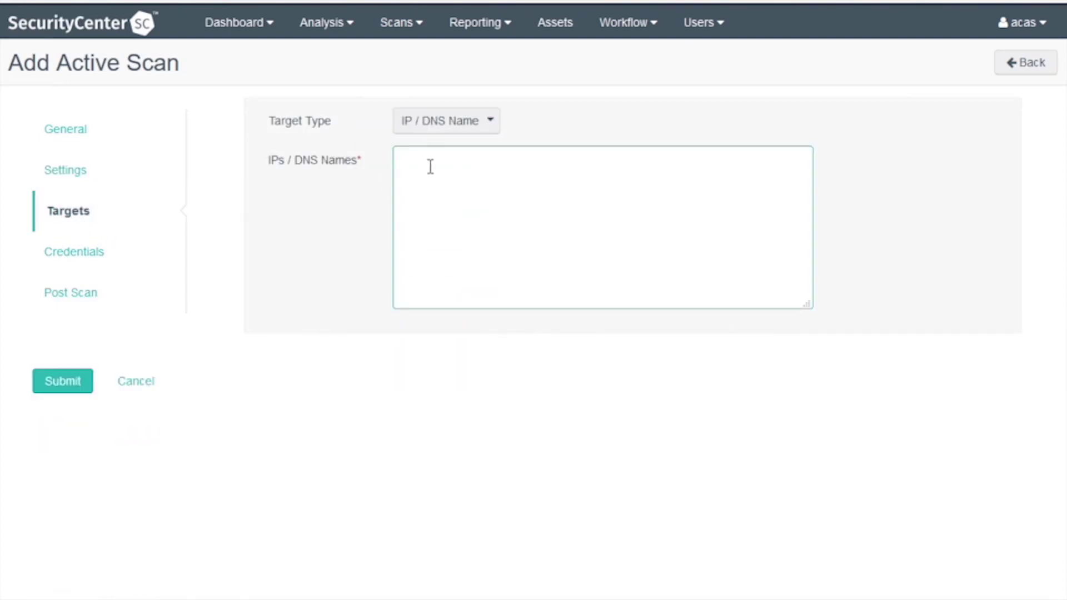
type("10.31.100.137")
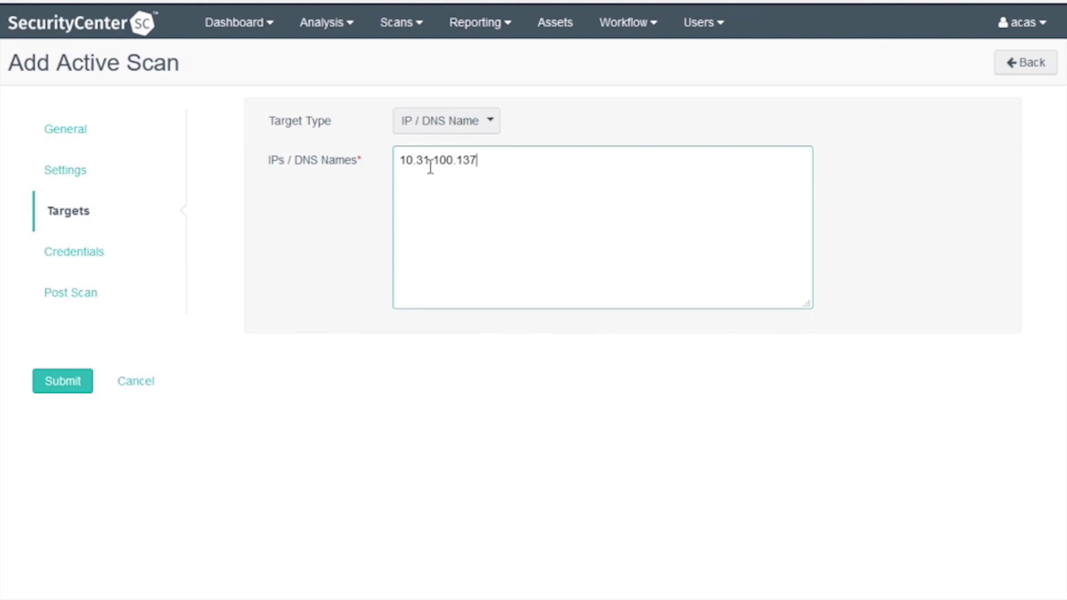
Step: Add the saved Windows credential to the scan and submit it
left_click(112, 257)
left_click(345, 164)
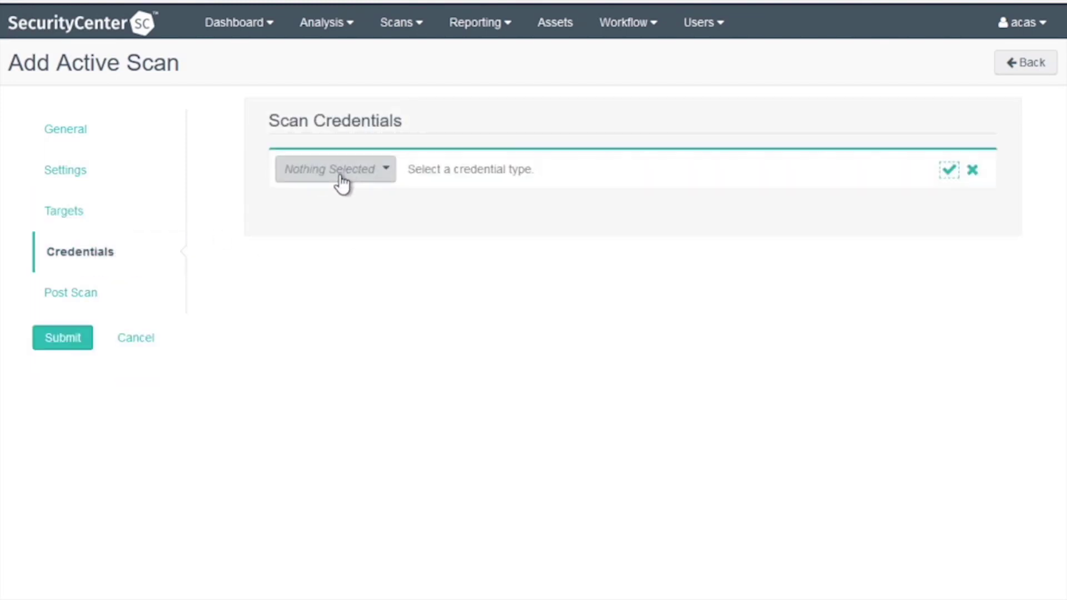
left_click(333, 171)
left_click(333, 203)
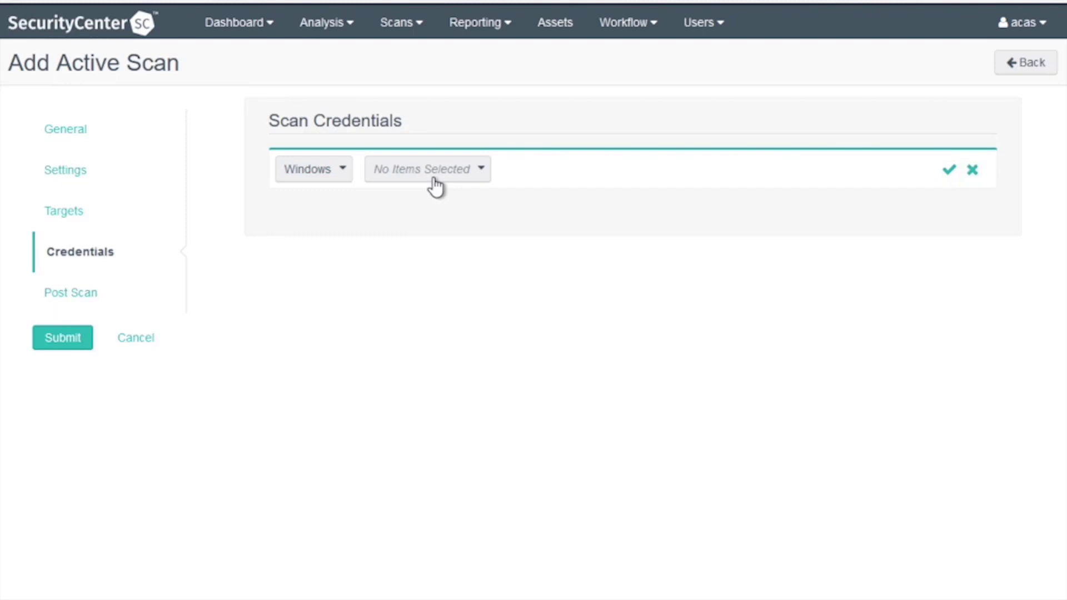
left_click(435, 170)
left_click(423, 209)
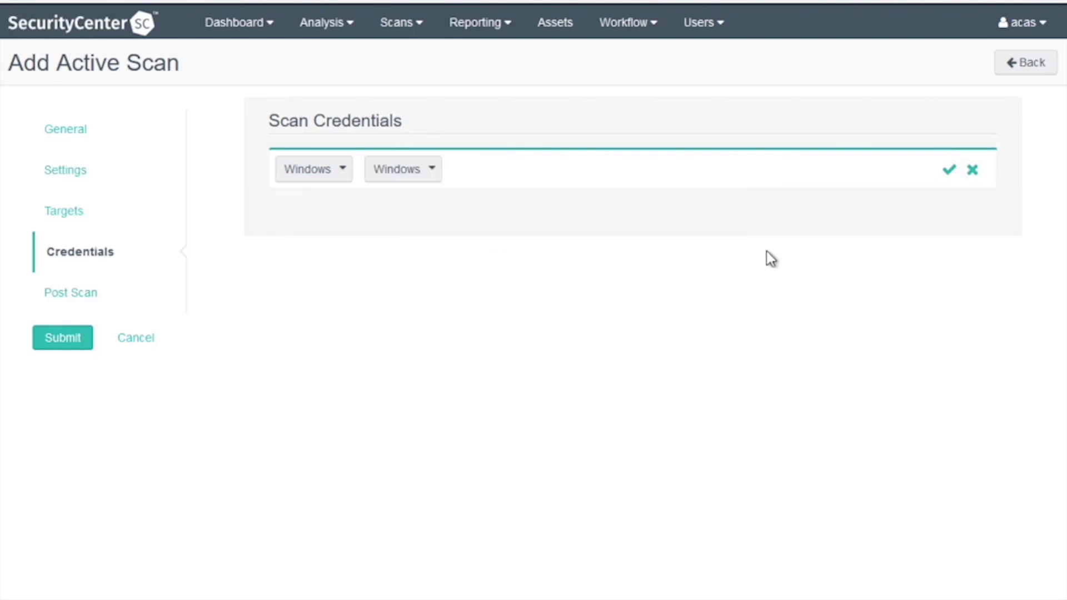
left_click(948, 170)
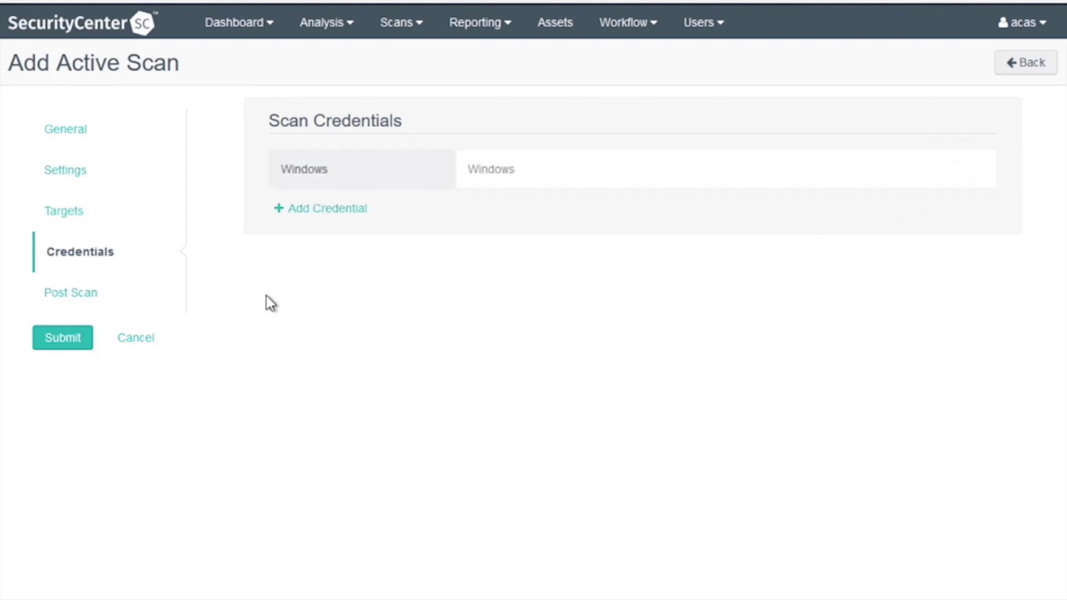
left_click(95, 300)
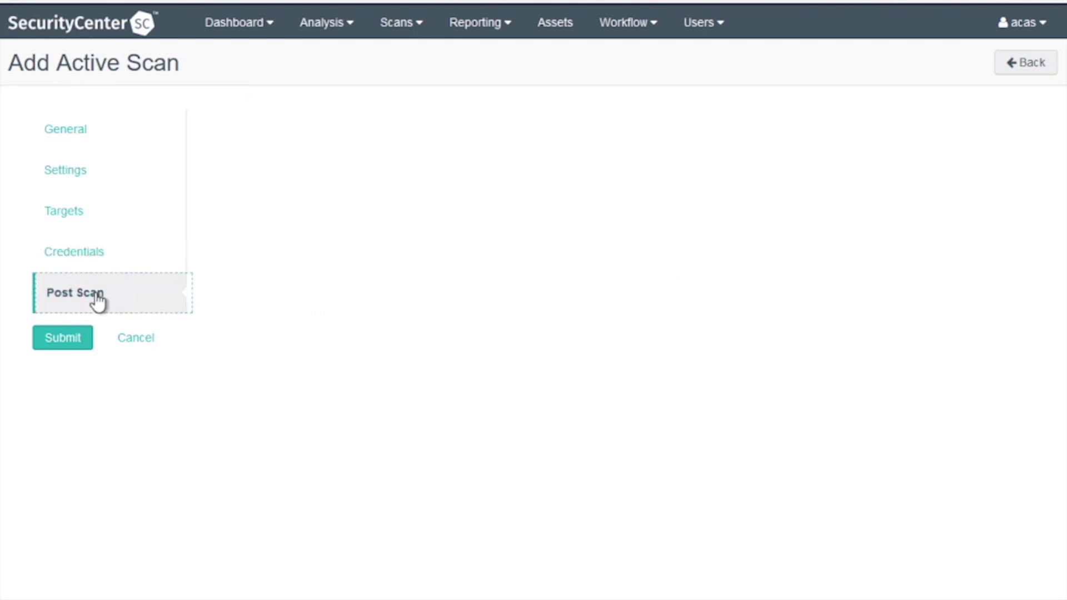
left_click(64, 340)
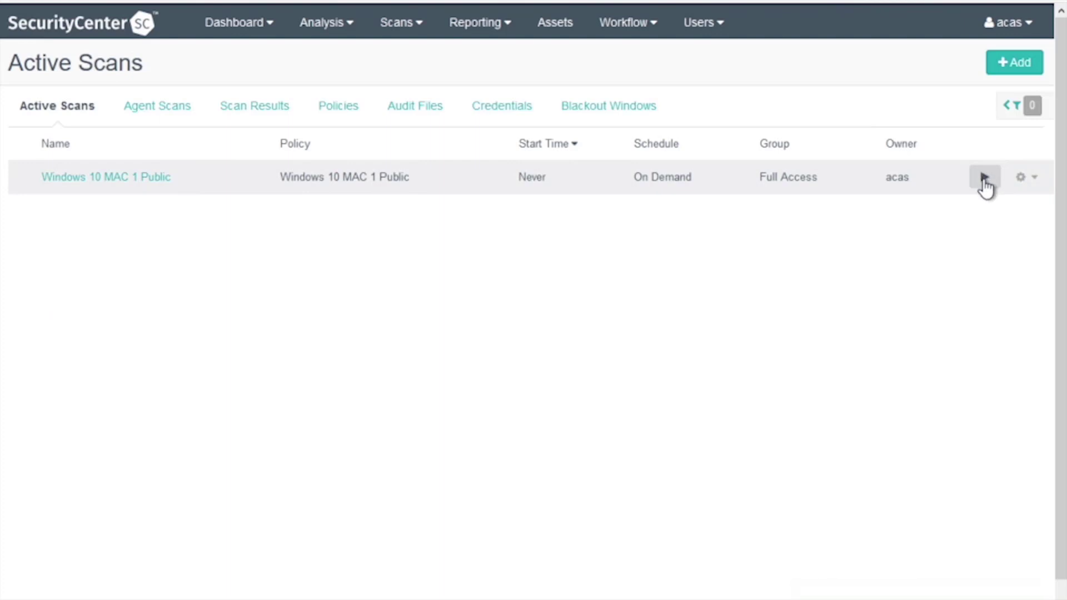
Step: Launch the Windows 10 MAC 1 Public scan and check its Completed entry in Scan Results
left_click(983, 179)
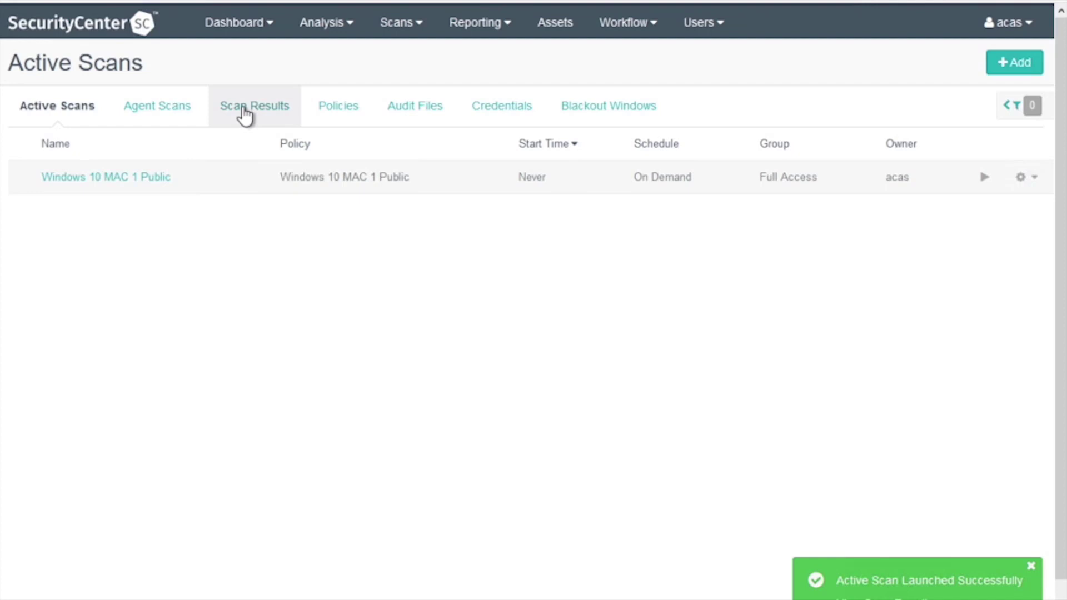
left_click(246, 110)
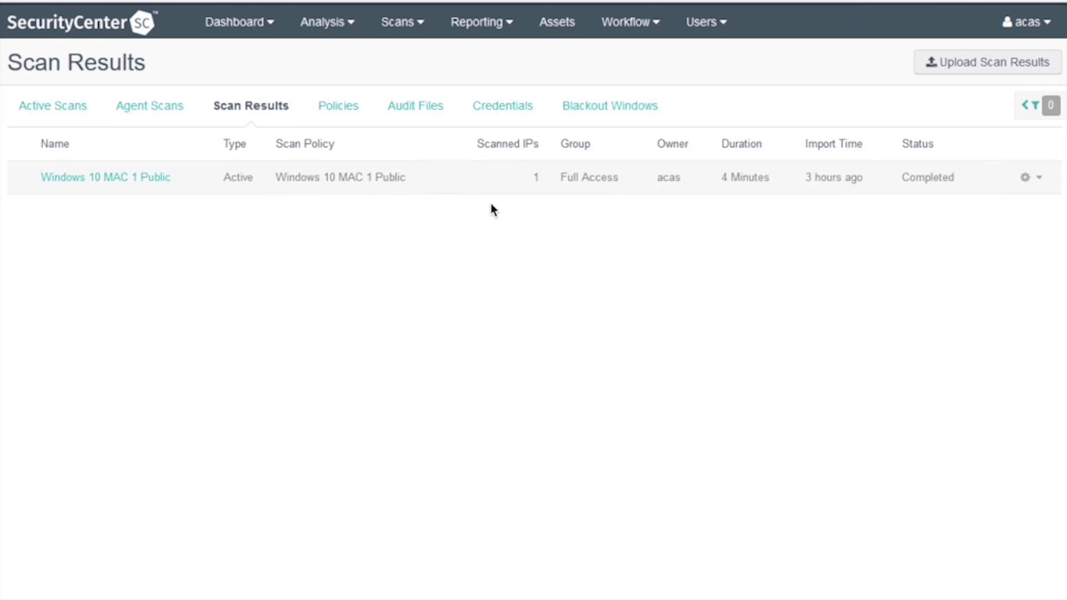
left_click(482, 179)
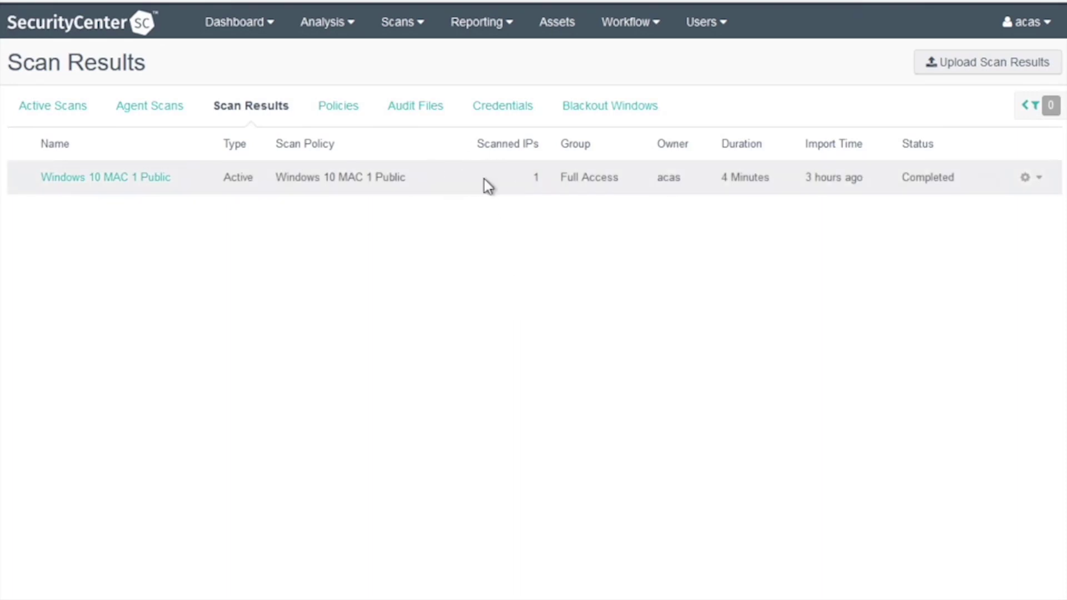
Step: Switch the scan results to Severity Summary and drill into the 121 High-severity findings
left_click(485, 179)
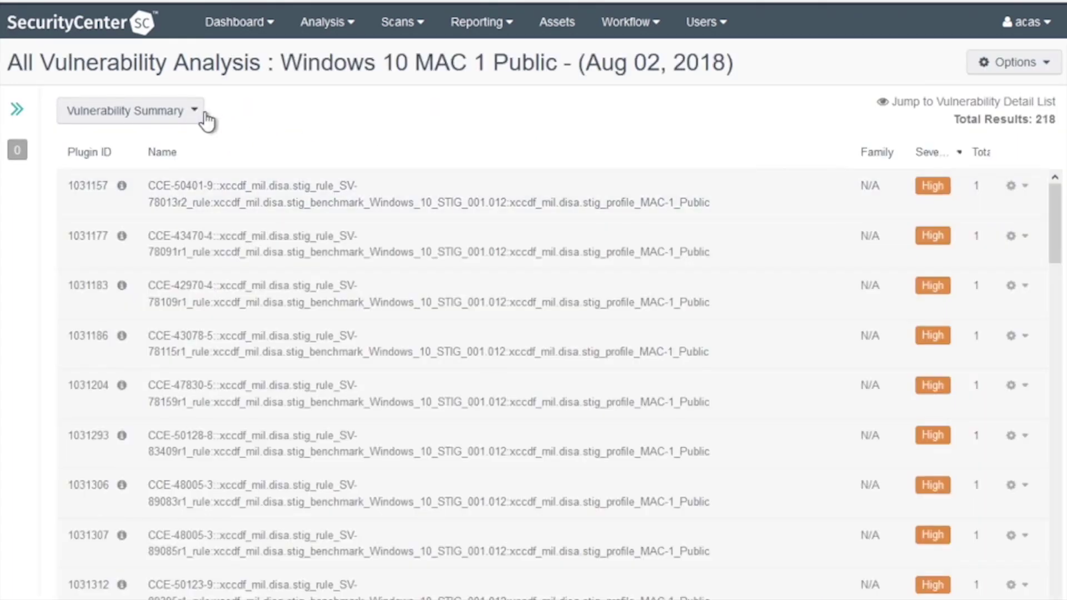
left_click(201, 114)
scroll(175, 239, "down", 1)
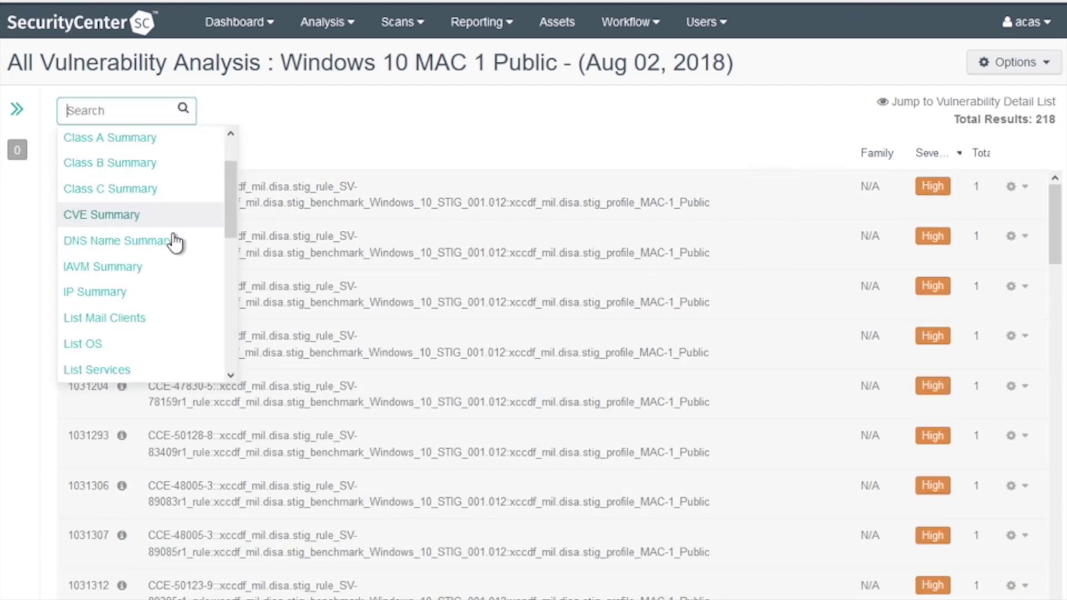
scroll(175, 242, "down", 5)
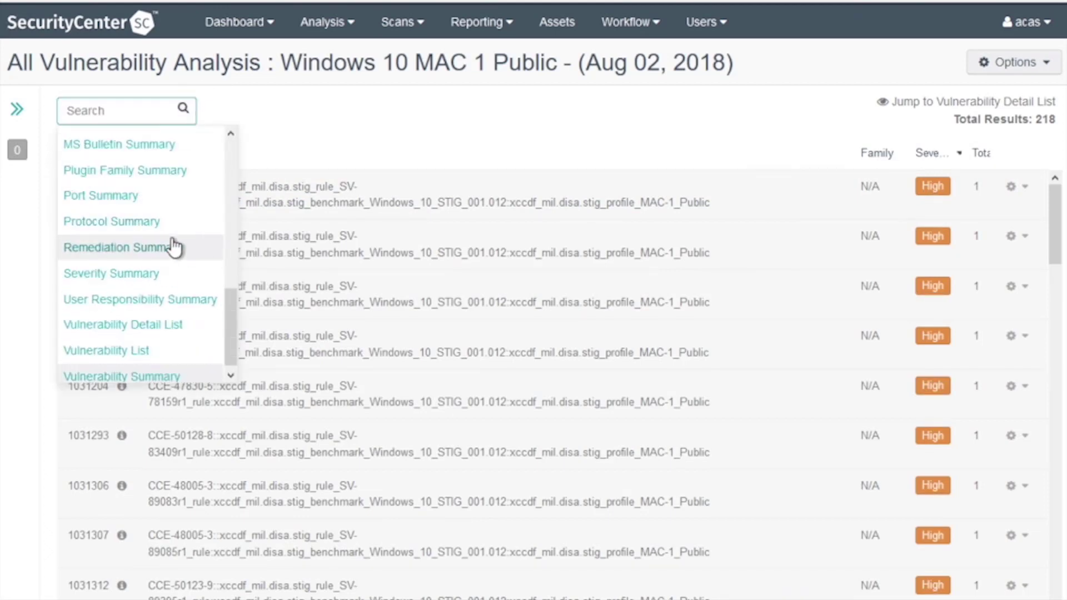
left_click(160, 274)
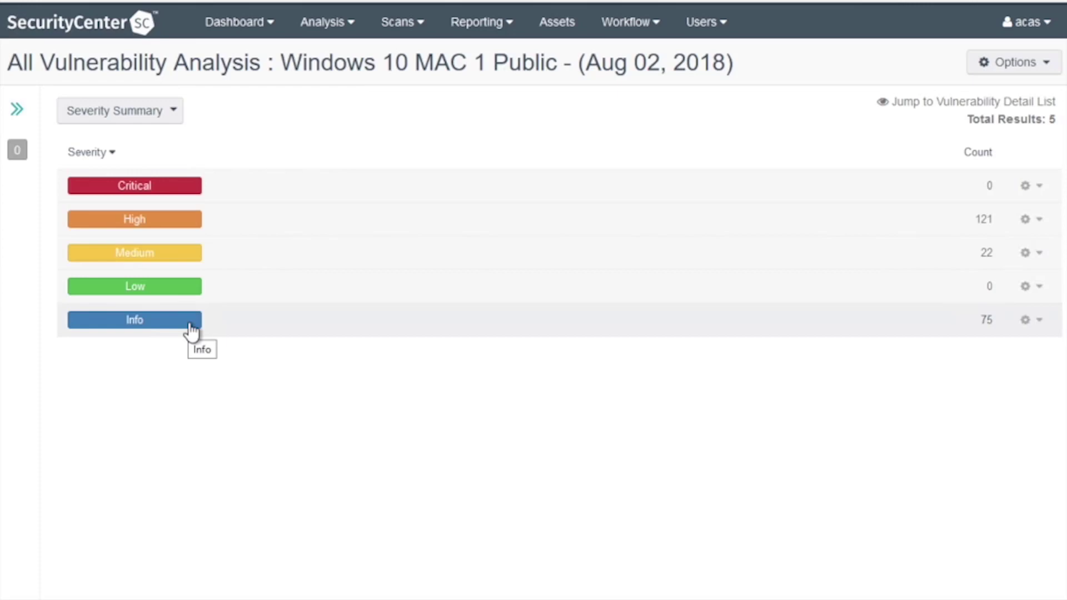
left_click(167, 222)
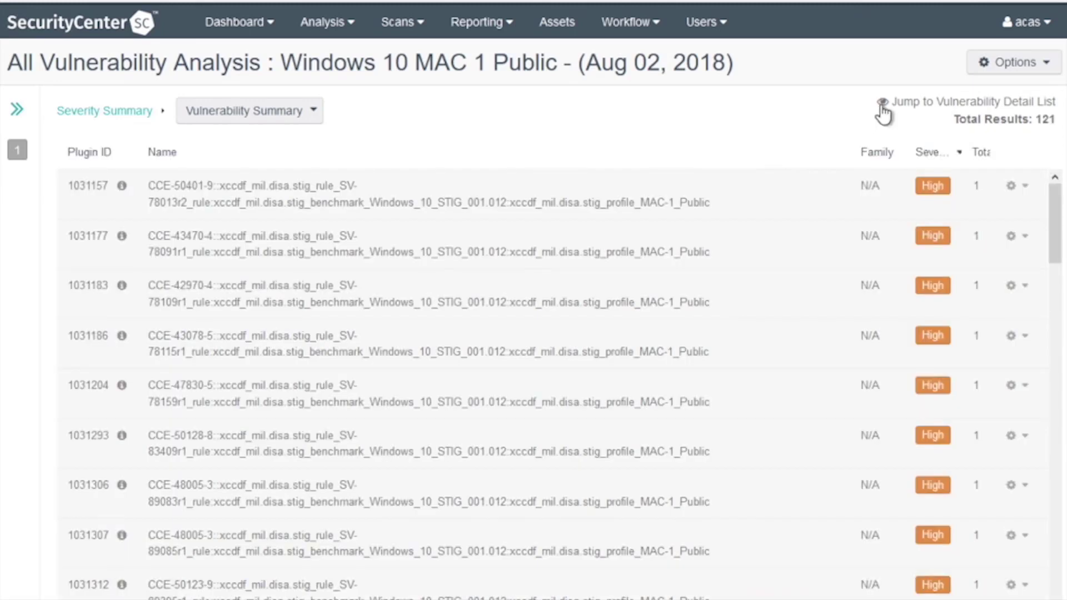
Step: Open the Vulnerability Detail List for High finding CCE-50401-9 and copy text from its details
left_click(881, 105)
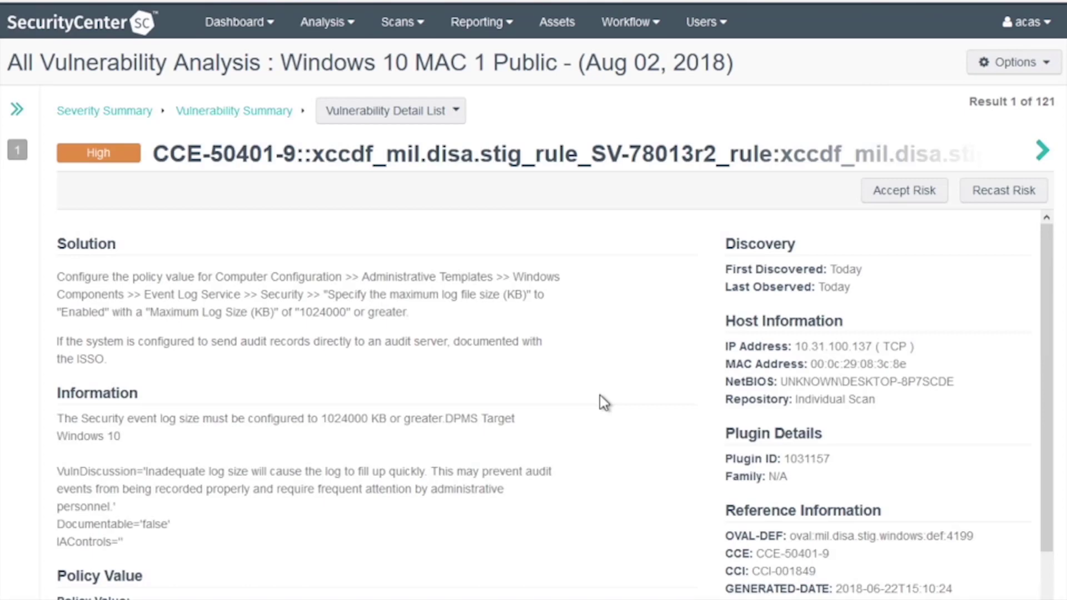
left_click_drag(1047, 352, 1039, 438)
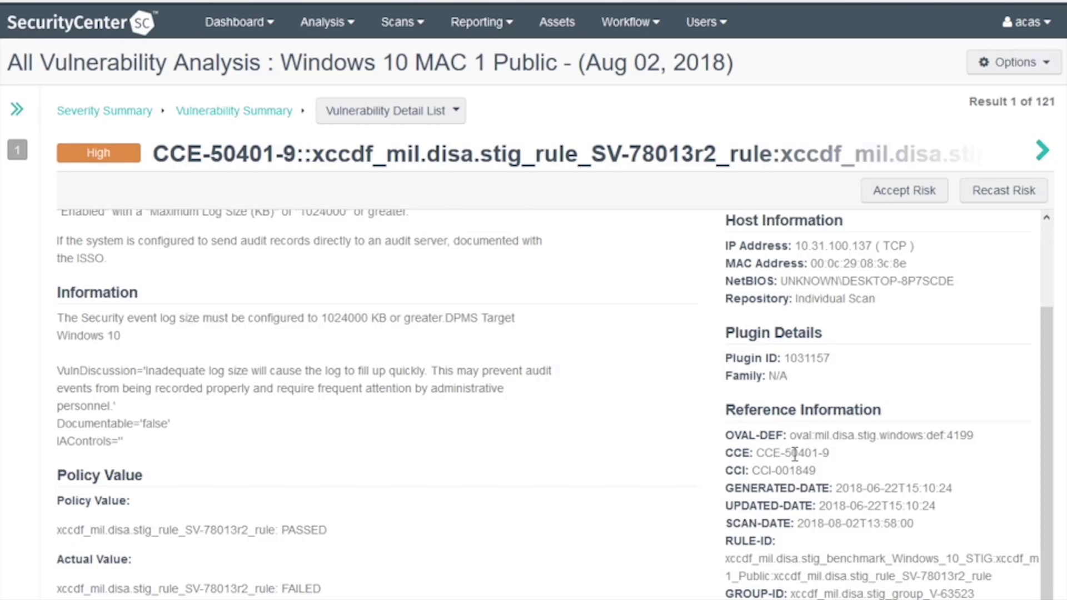
left_click(783, 437)
right_click(732, 598)
left_click(771, 516)
Step: Add the Vulnerability Text filter to the analysis filters panel
left_click(19, 112)
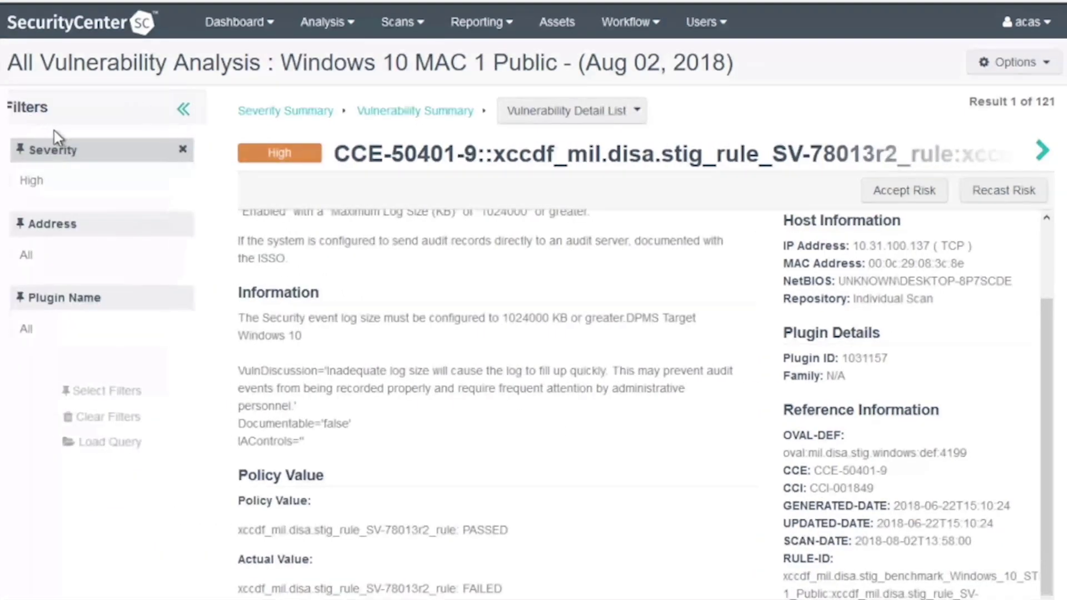
left_click(139, 402)
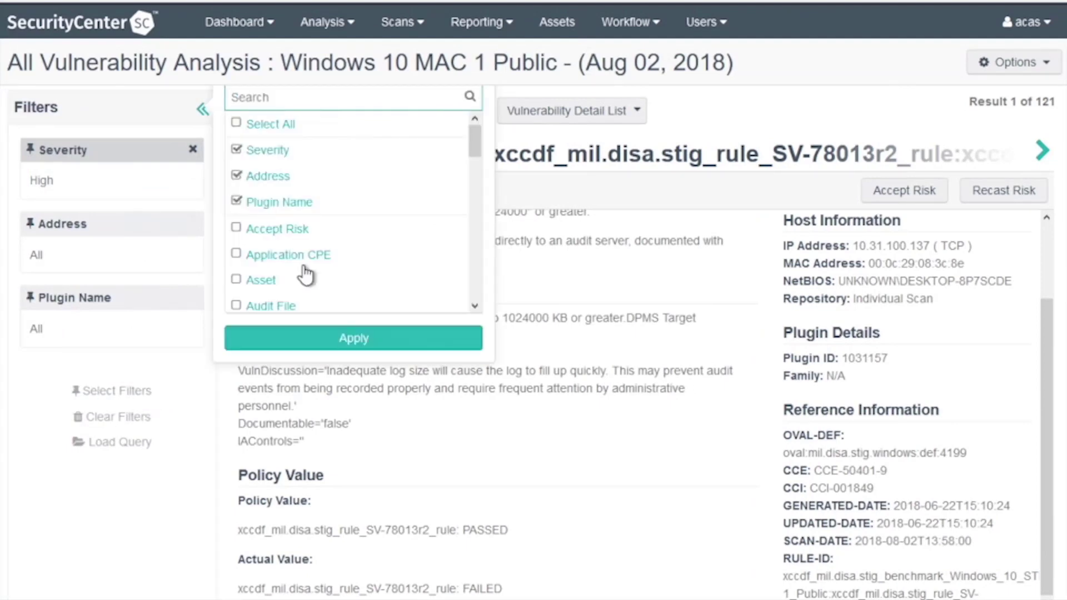
scroll(369, 228, "down", 10)
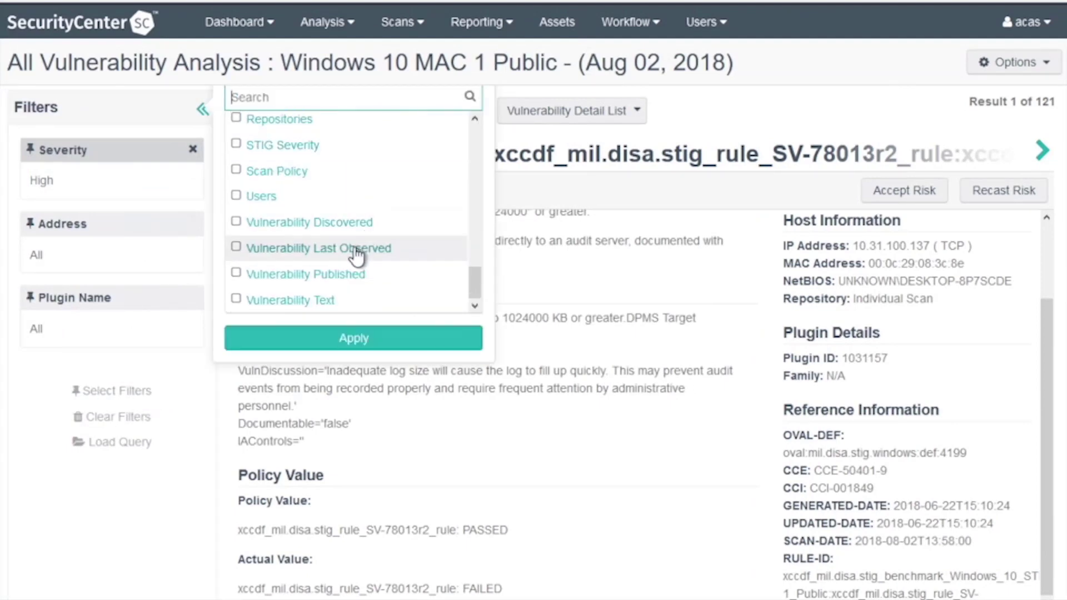
left_click(298, 300)
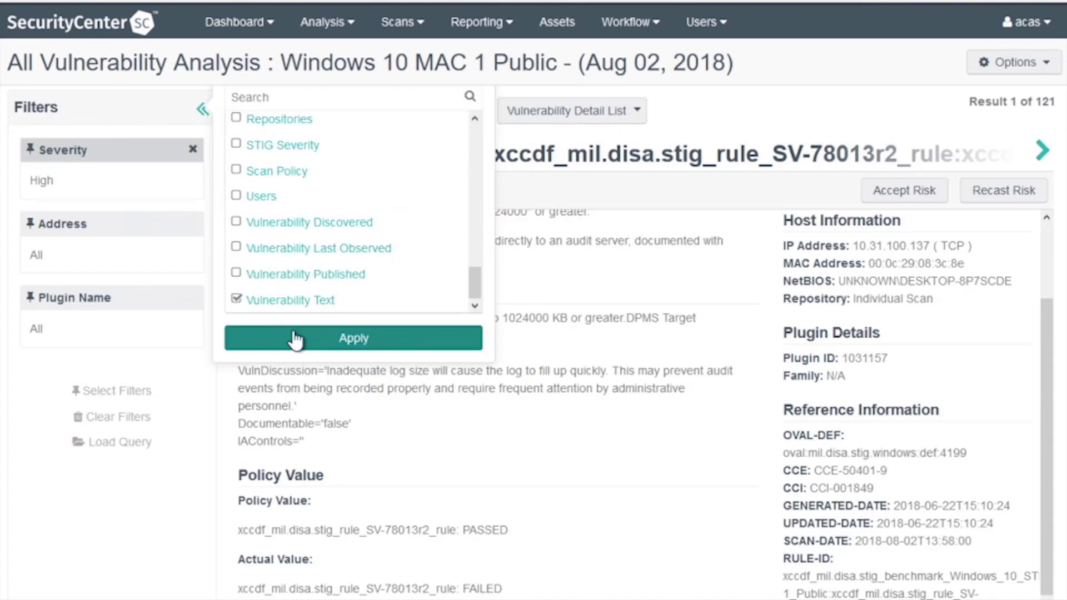
left_click(297, 336)
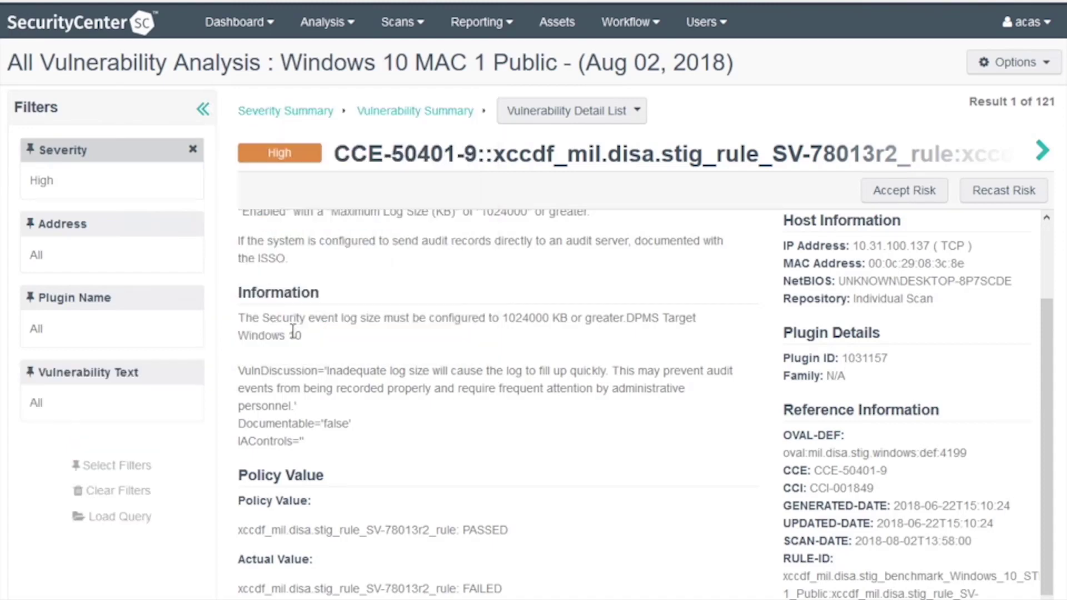
Step: Set Vulnerability Text to Contains 'SEVERITY|medium' and apply all filters
left_click(164, 411)
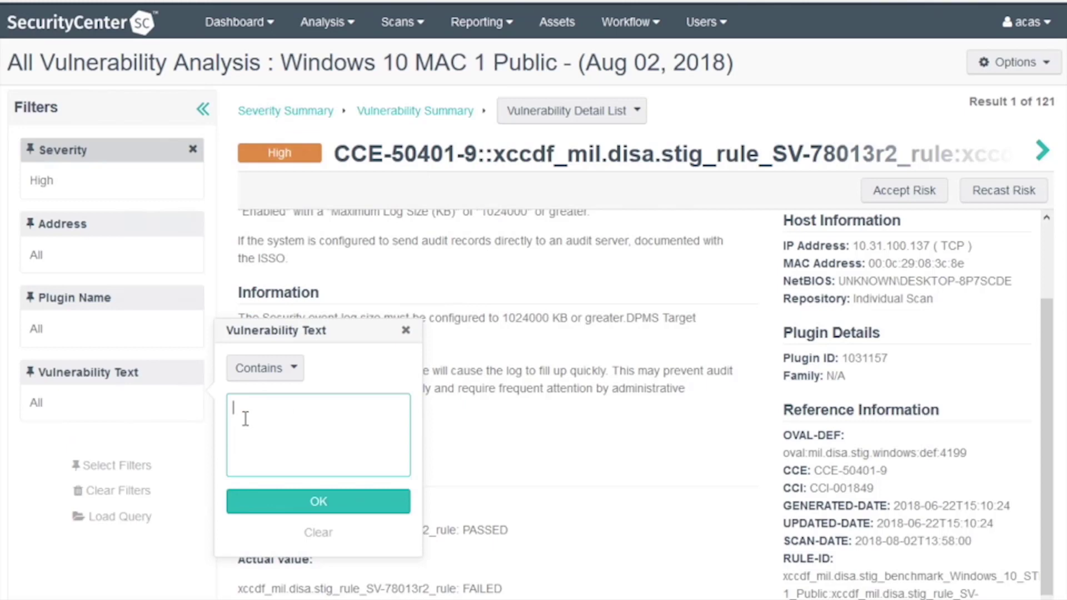
key("ctrl+v")
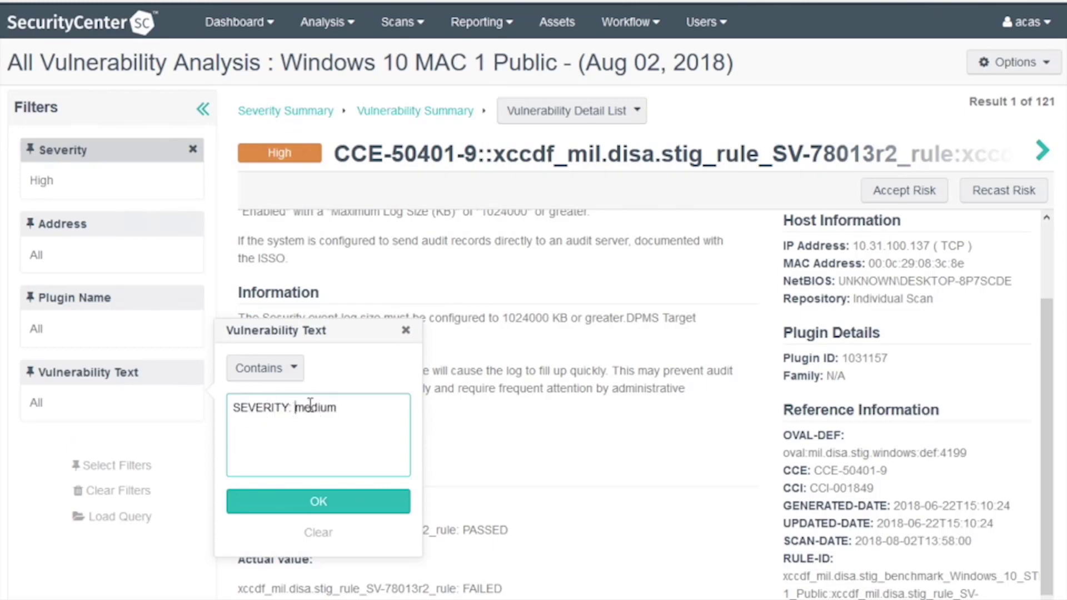
key("BackSpace")
key("BackSpace")
type("|")
left_click(304, 500)
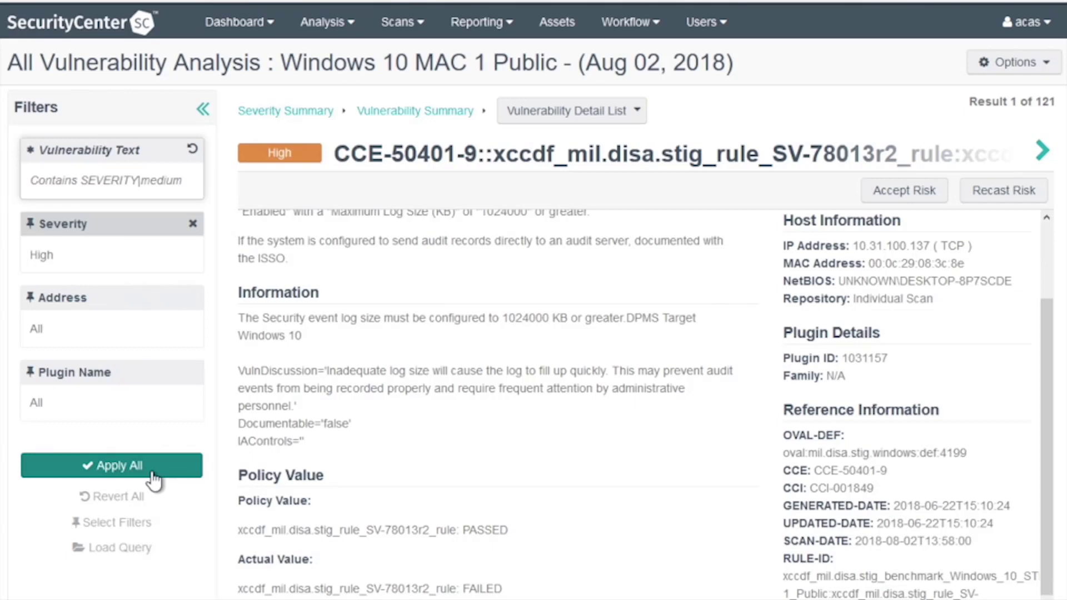
left_click(154, 477)
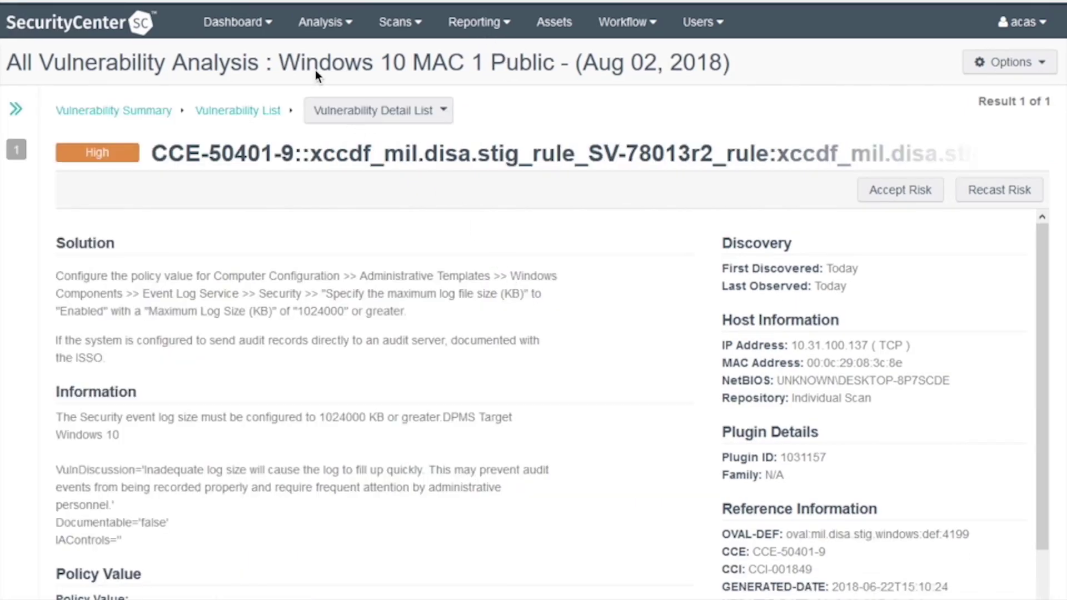
Step: Create an Advanced custom dashboard named 'SCAP Dashboard' from the Dashboards page options
left_click(260, 26)
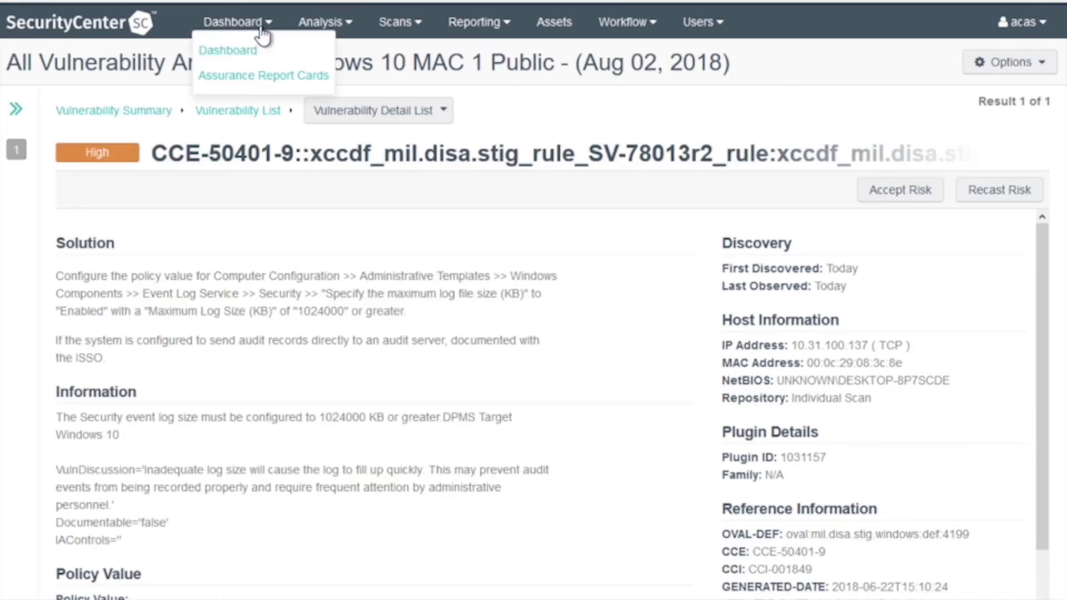
left_click(232, 51)
left_click(1007, 75)
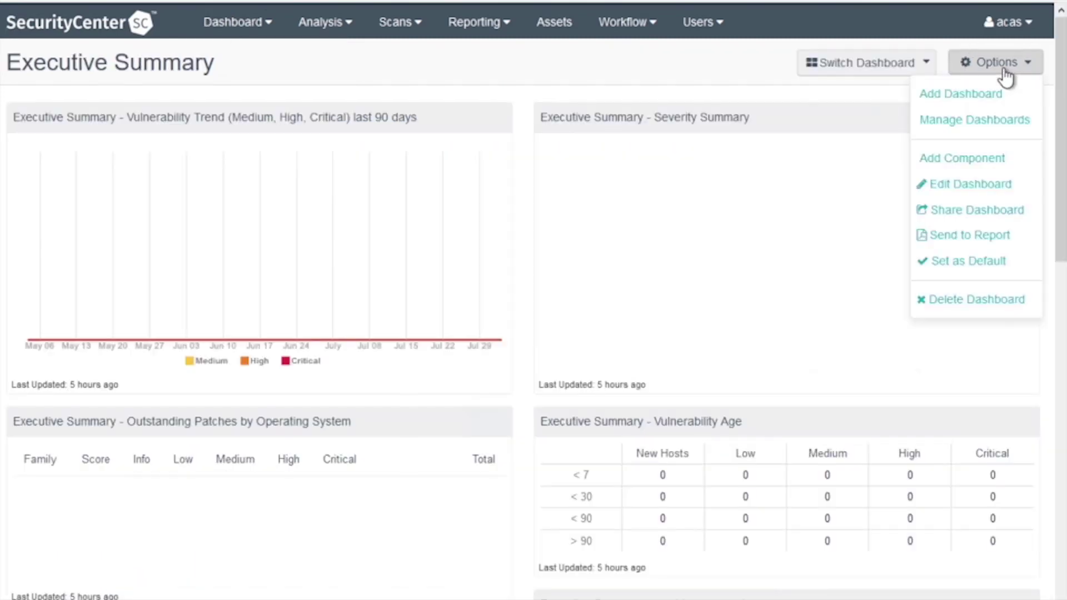
left_click(976, 95)
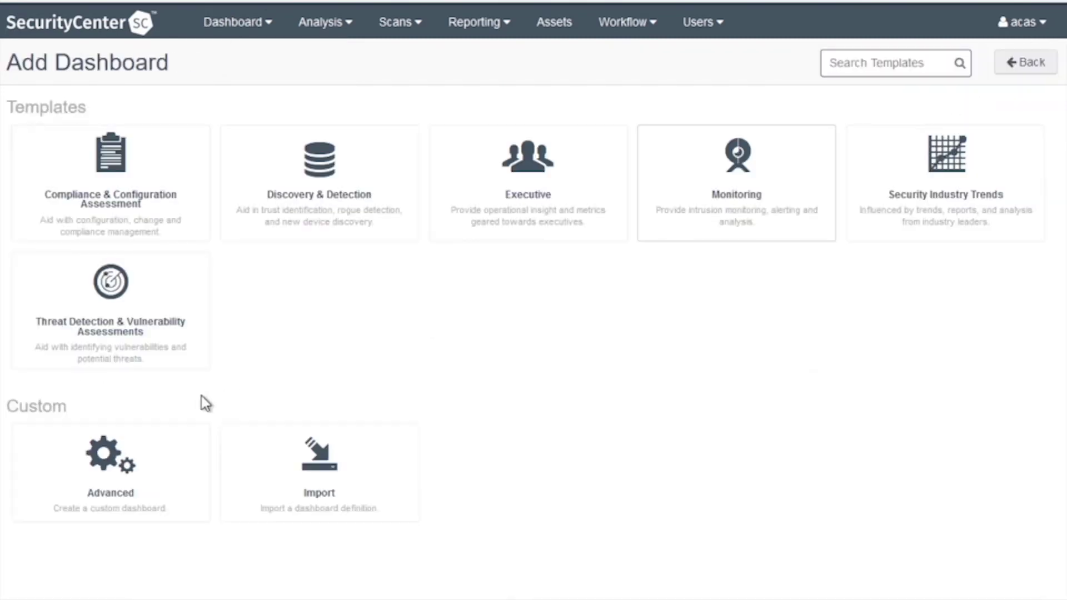
left_click(131, 468)
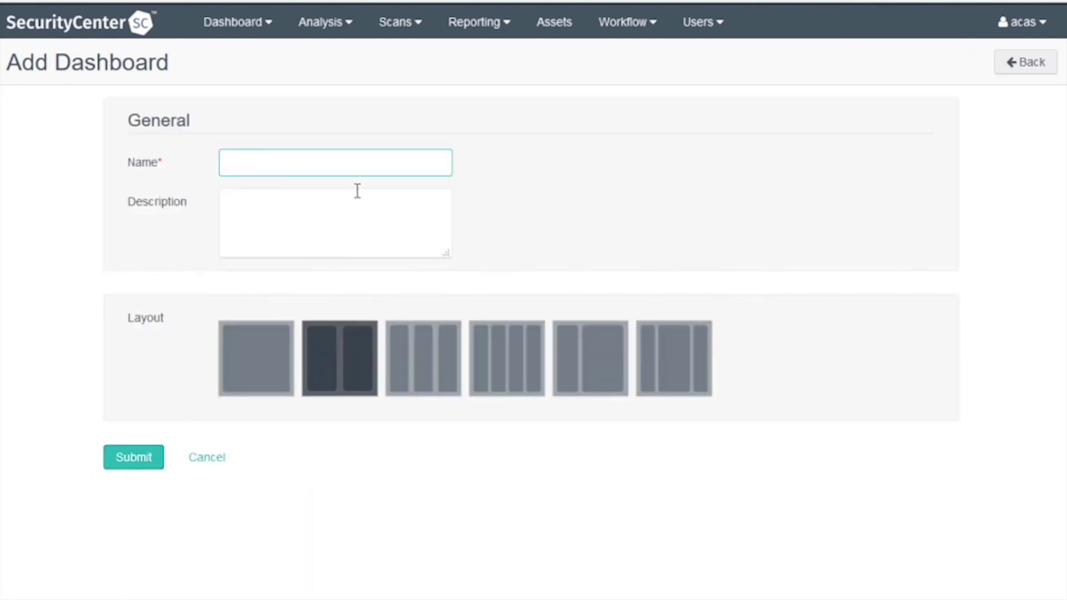
type("SCAP Dashboard")
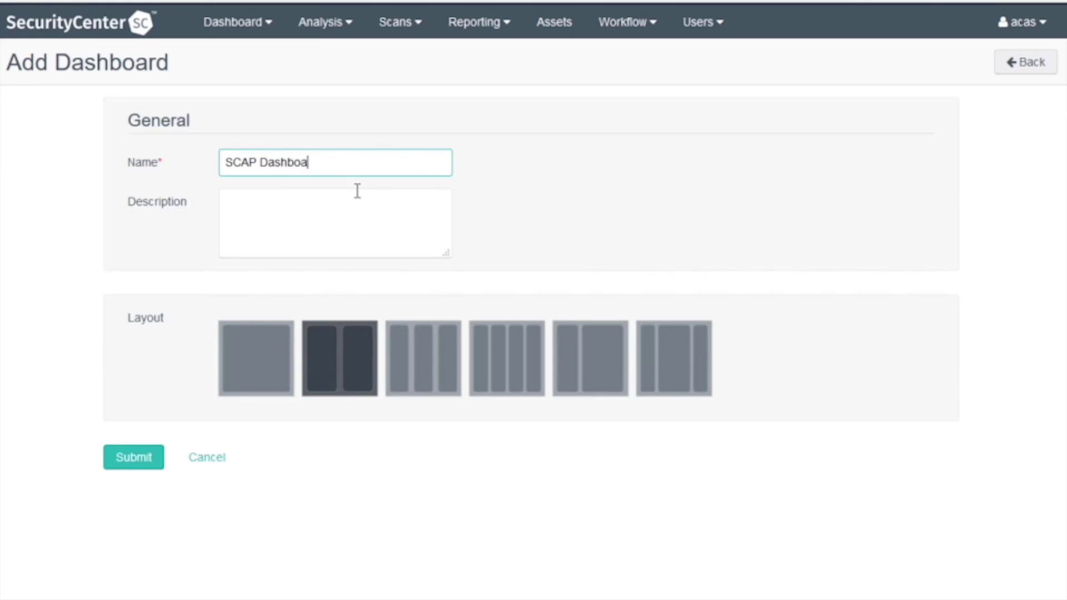
left_click(115, 453)
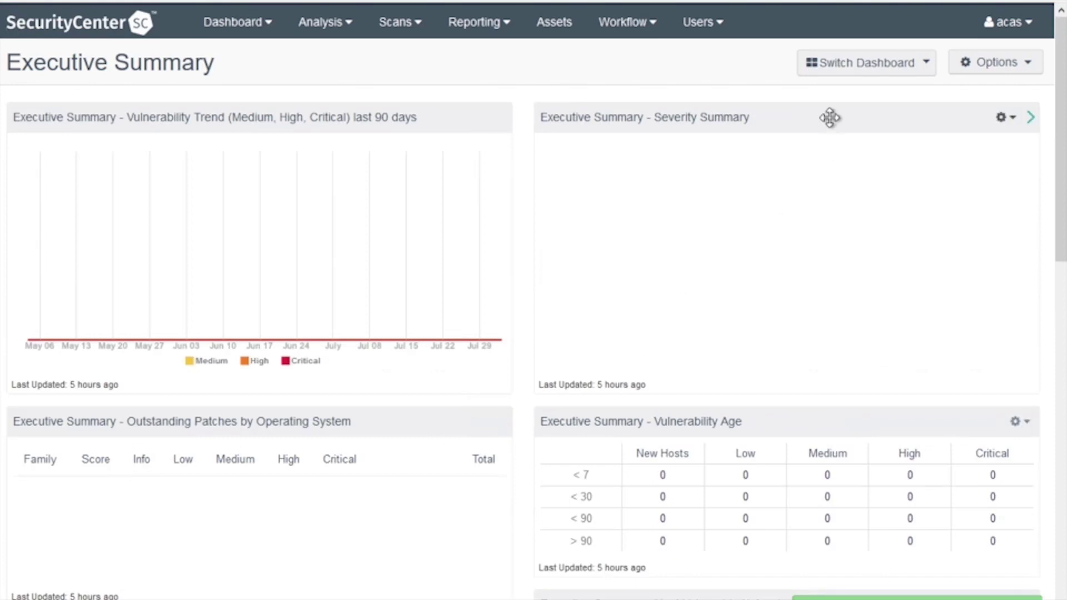
Step: Switch to the SCAP Dashboard and choose Add Component from its Options menu
left_click(835, 75)
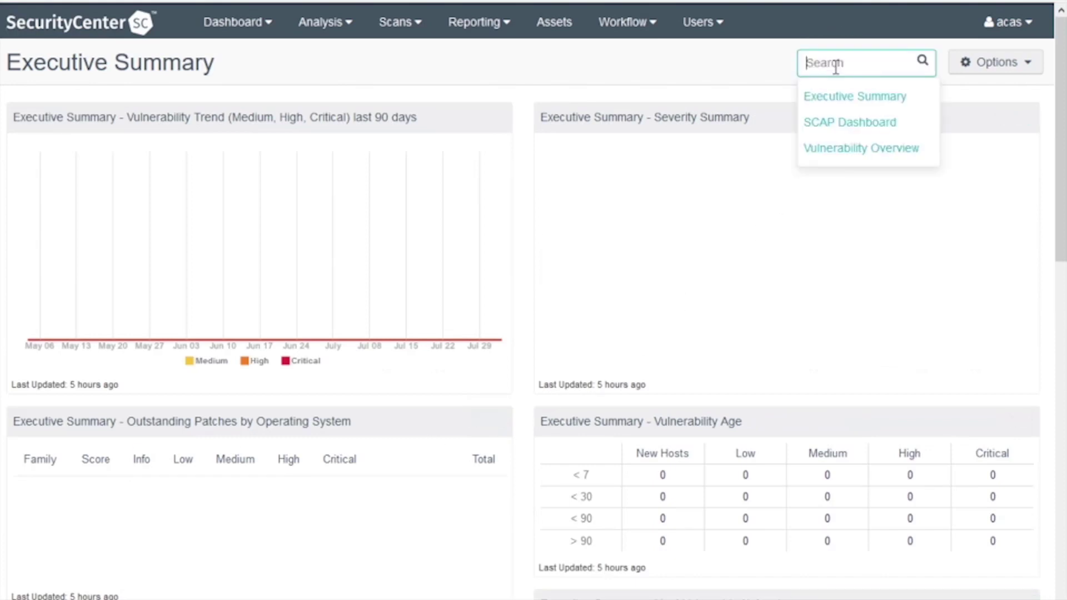
left_click(837, 121)
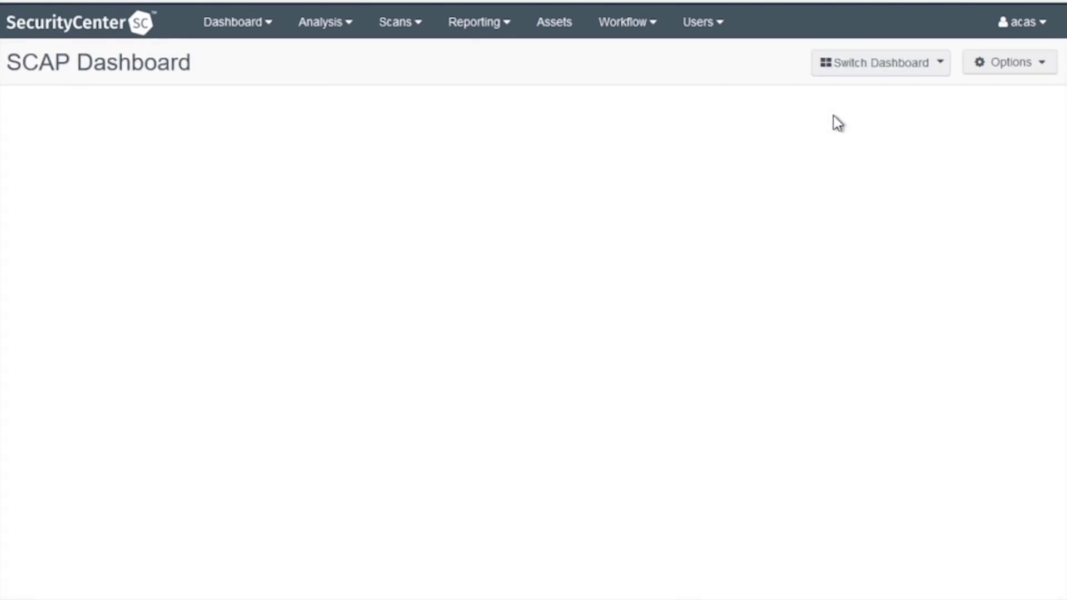
left_click(990, 77)
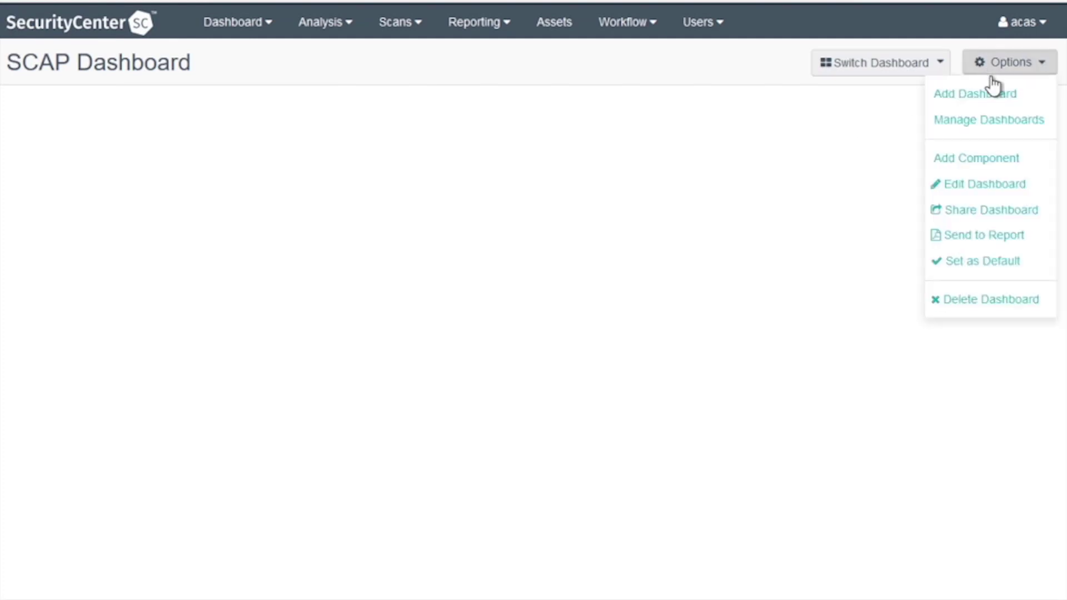
left_click(990, 160)
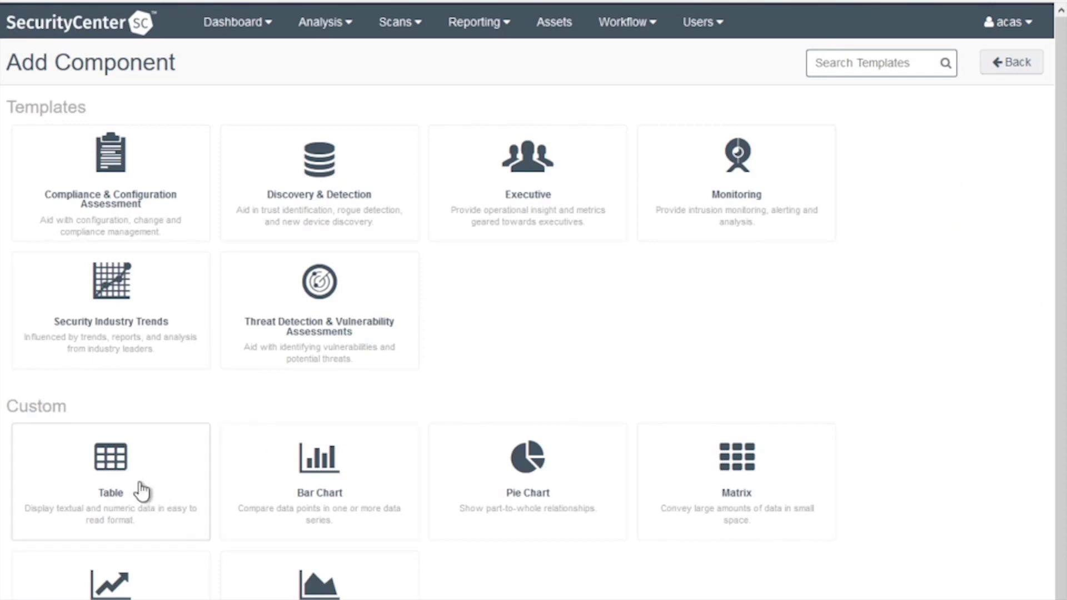
Step: Add a 'Severity Medium' table component filtered by Vulnerability Text 'SEVERITY|medium' and submit it
left_click(141, 484)
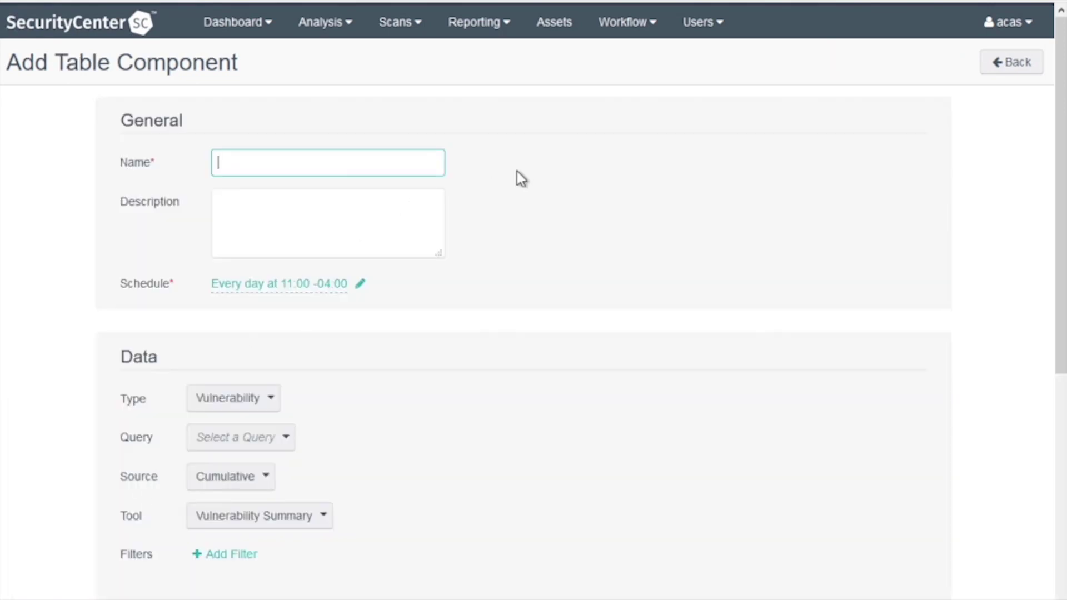
type("Severity Medium")
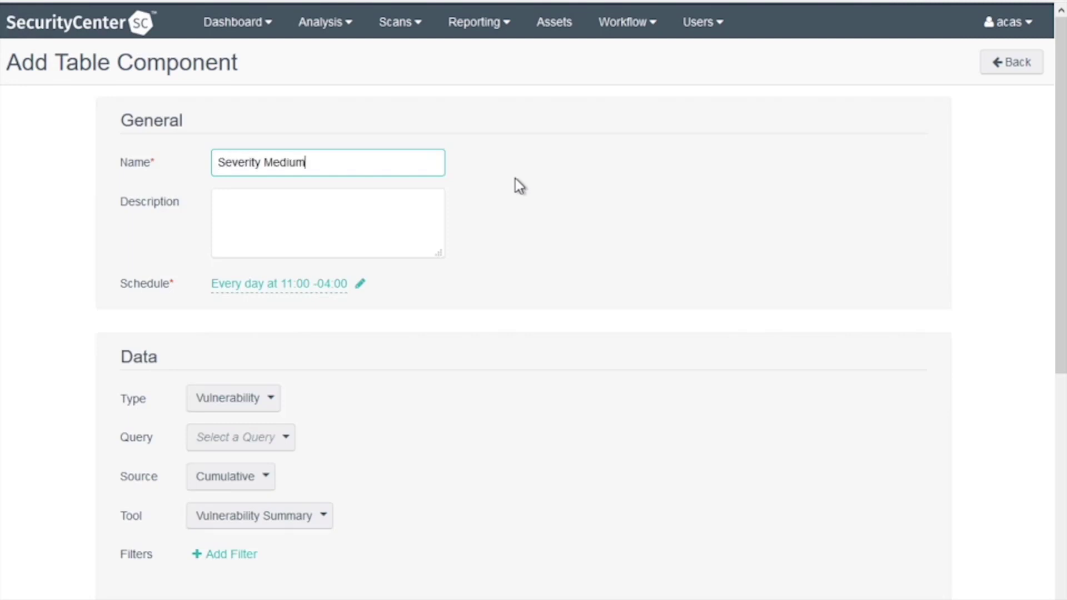
left_click(241, 554)
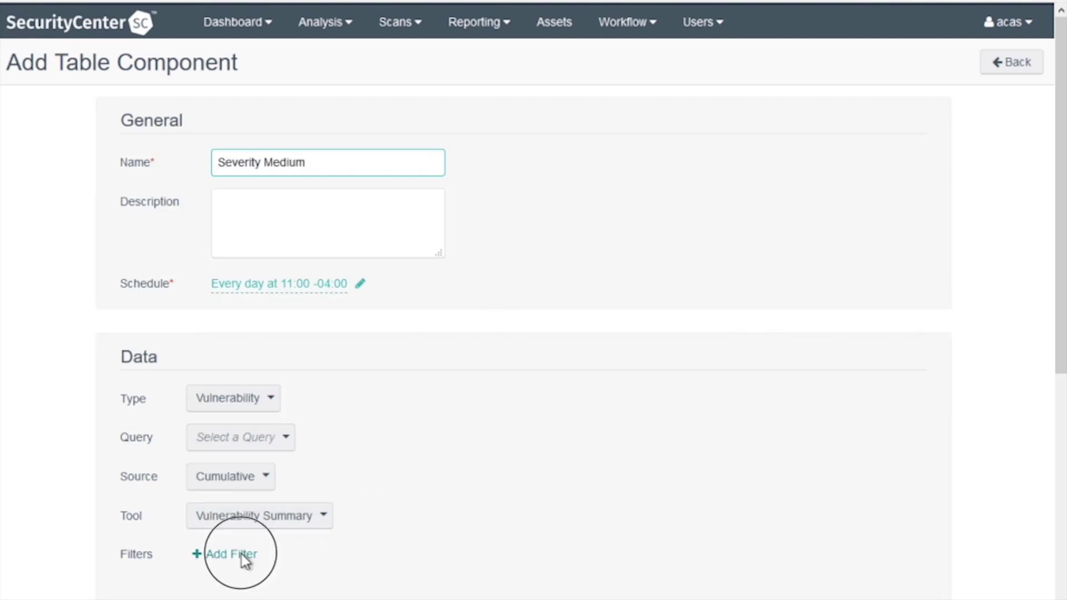
left_click(166, 588)
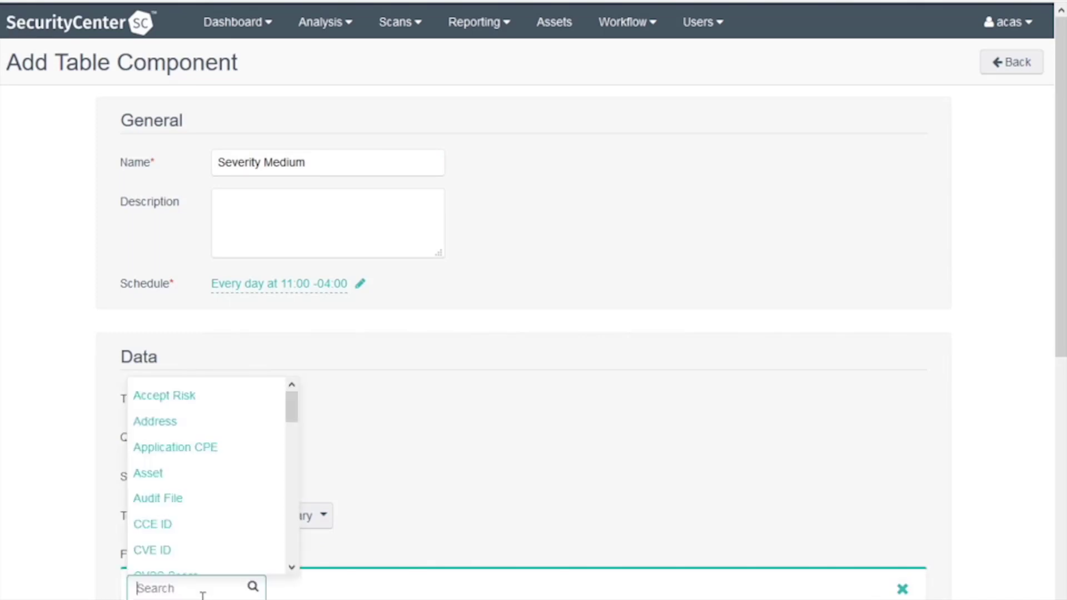
scroll(225, 508, "down", 15)
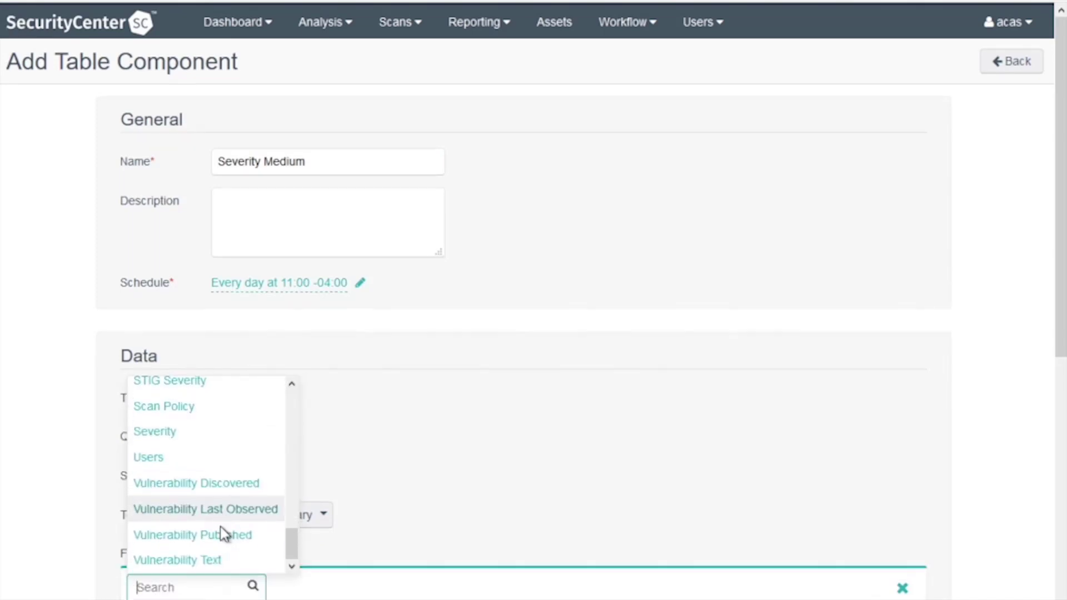
left_click(204, 161)
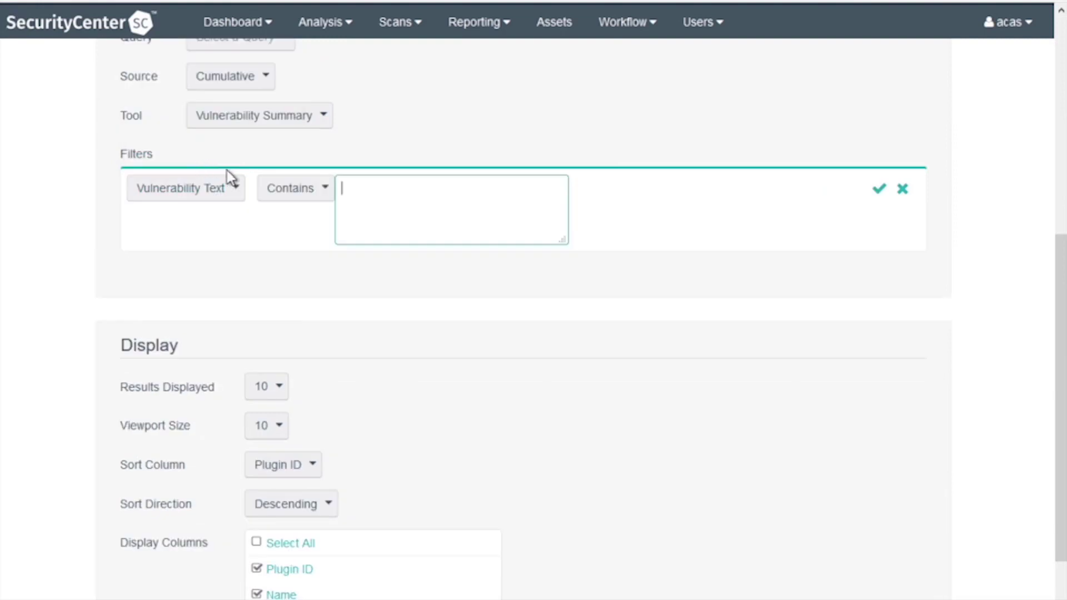
left_click(421, 208)
type("SEVERITY|medium")
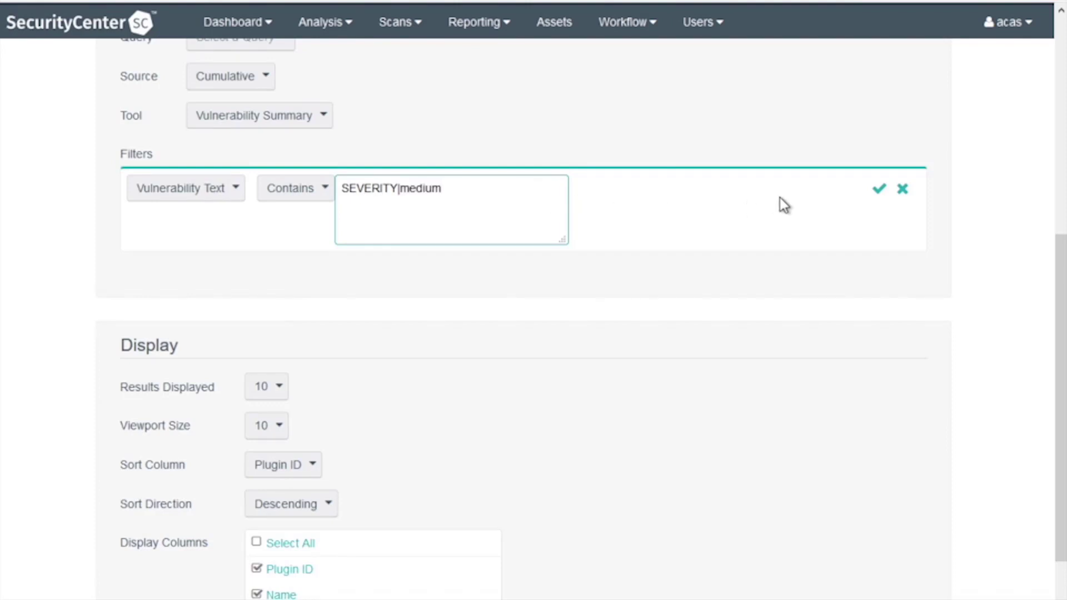
left_click(879, 188)
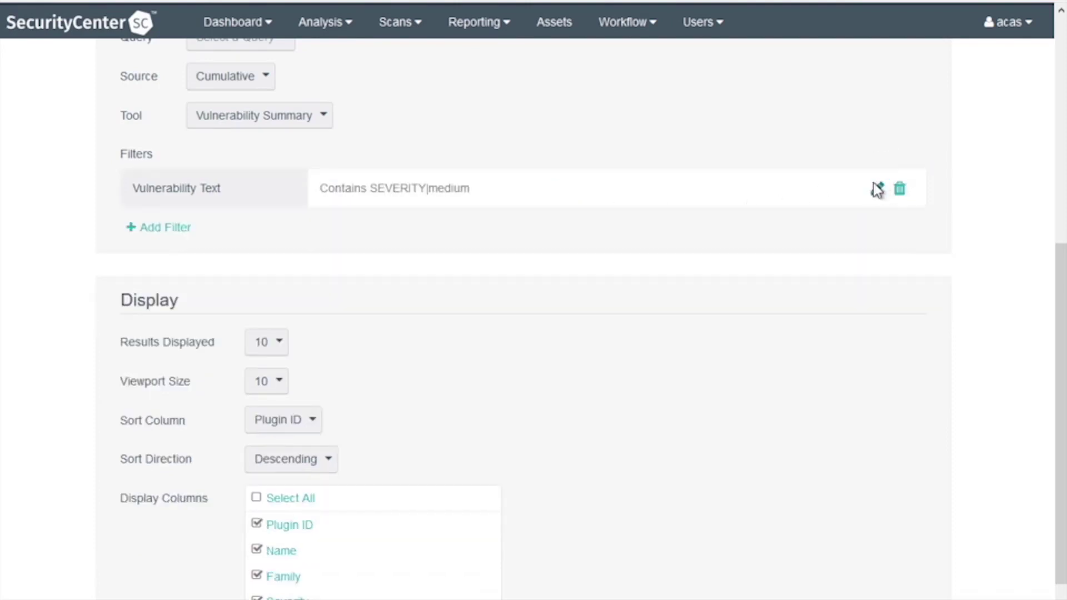
scroll(778, 289, "down", 2)
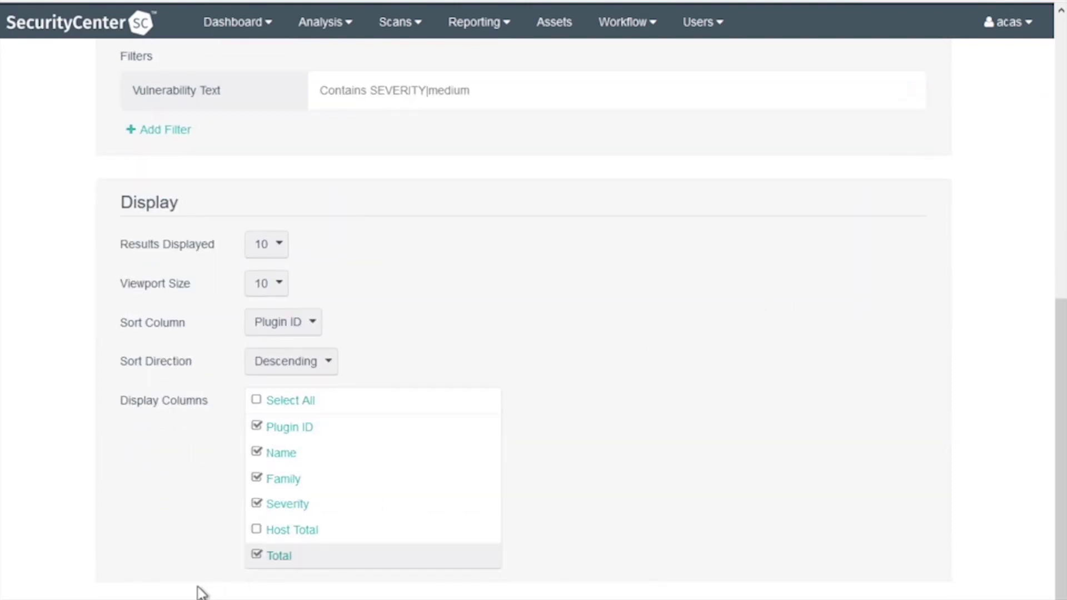
left_click(140, 594)
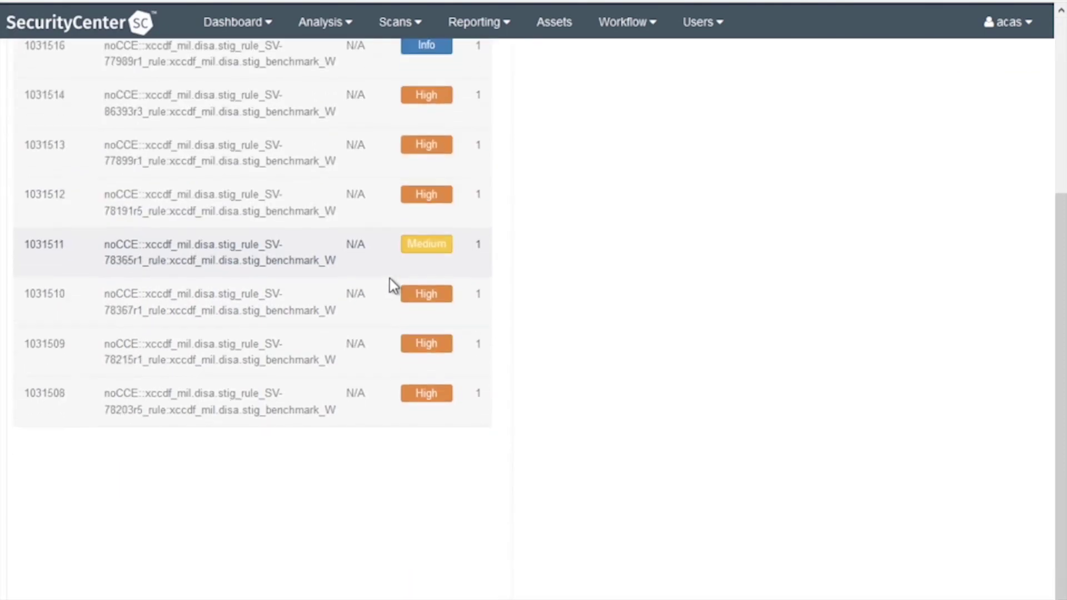
Step: Scroll back to the top of the Severity Medium table results
scroll(390, 283, "up", 5)
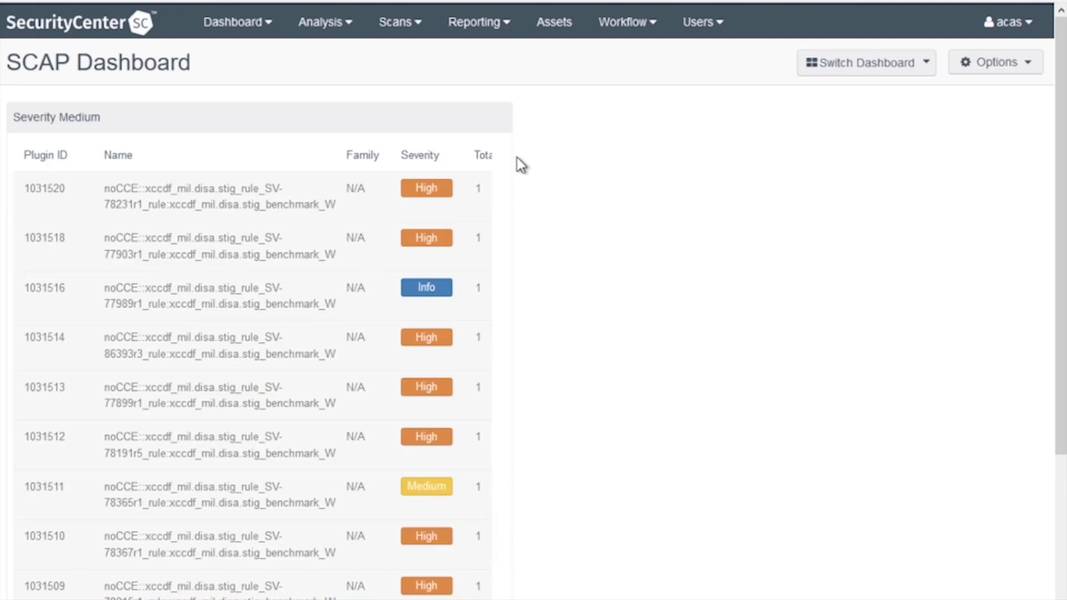
Step: Edit the Severity Medium table component to add a Severity filter restricted to High
mouse_move(488, 132)
left_click(478, 117)
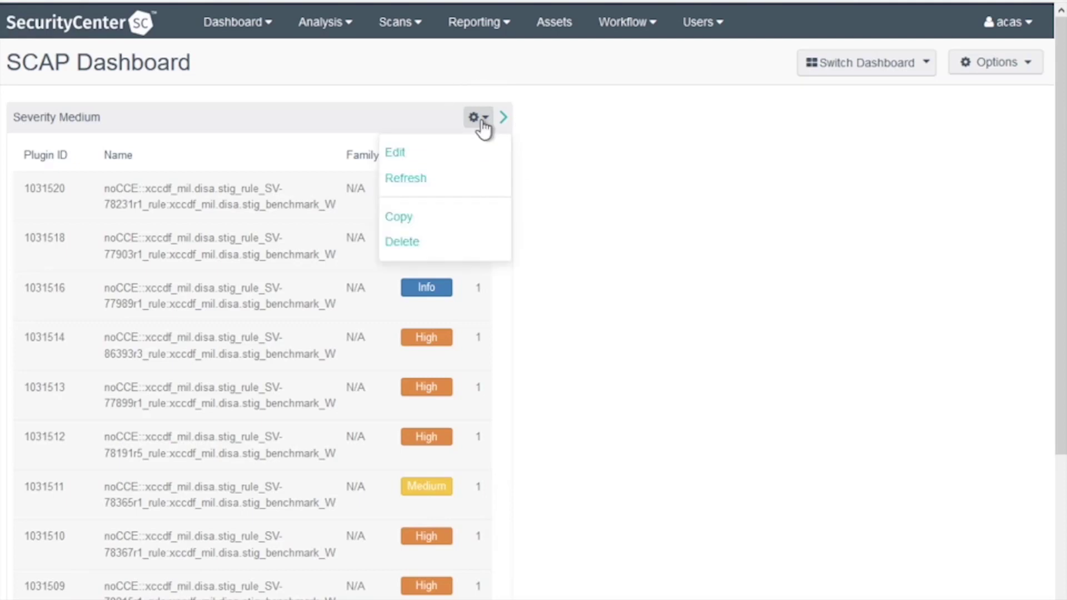
left_click(466, 156)
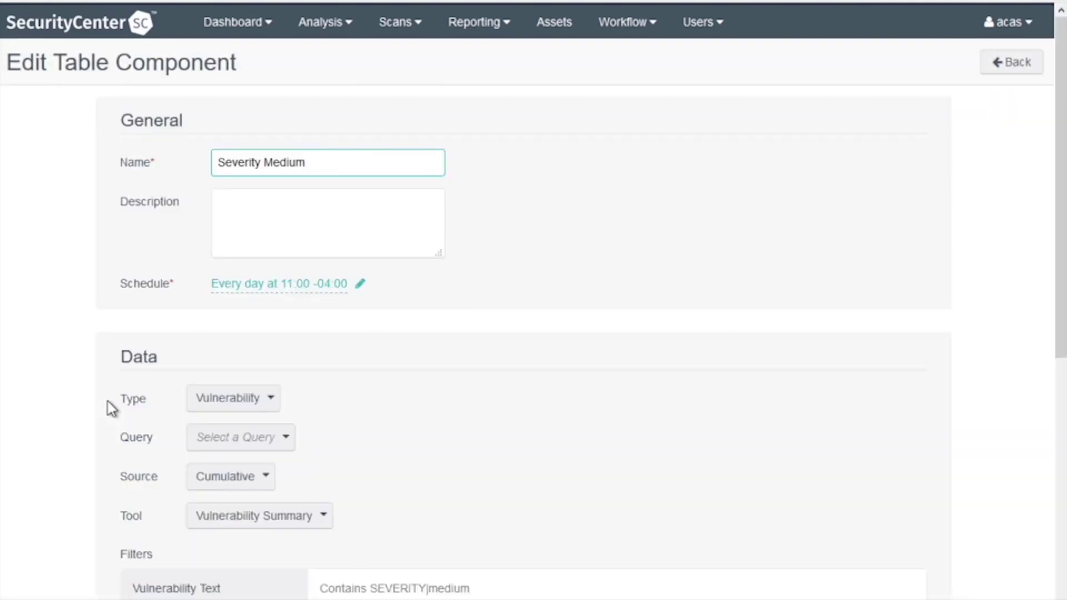
scroll(119, 438, "down", 7)
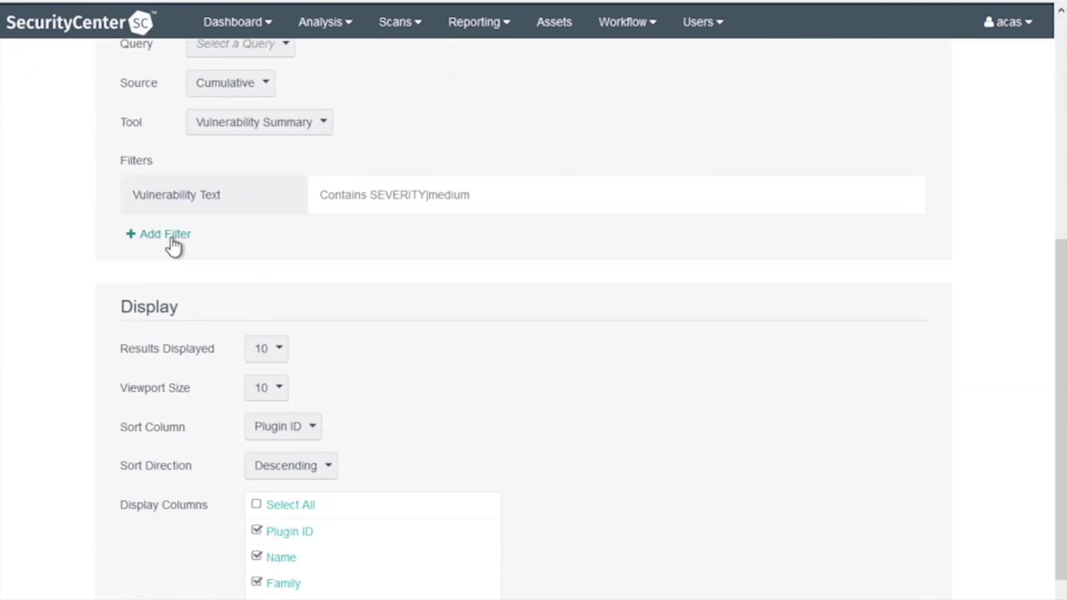
left_click(171, 238)
left_click(171, 241)
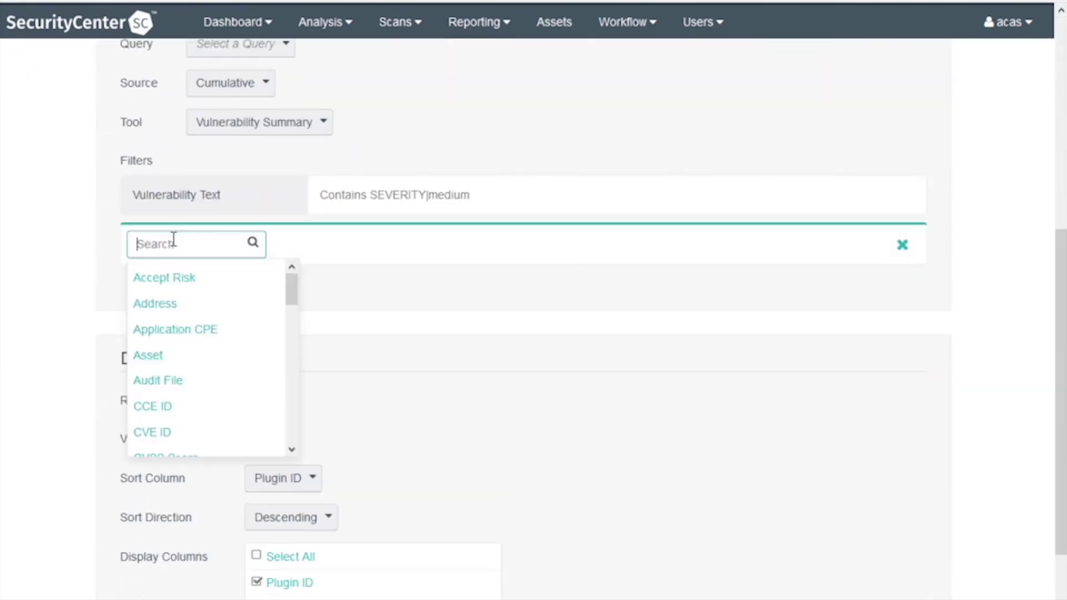
scroll(167, 381, "down", 10)
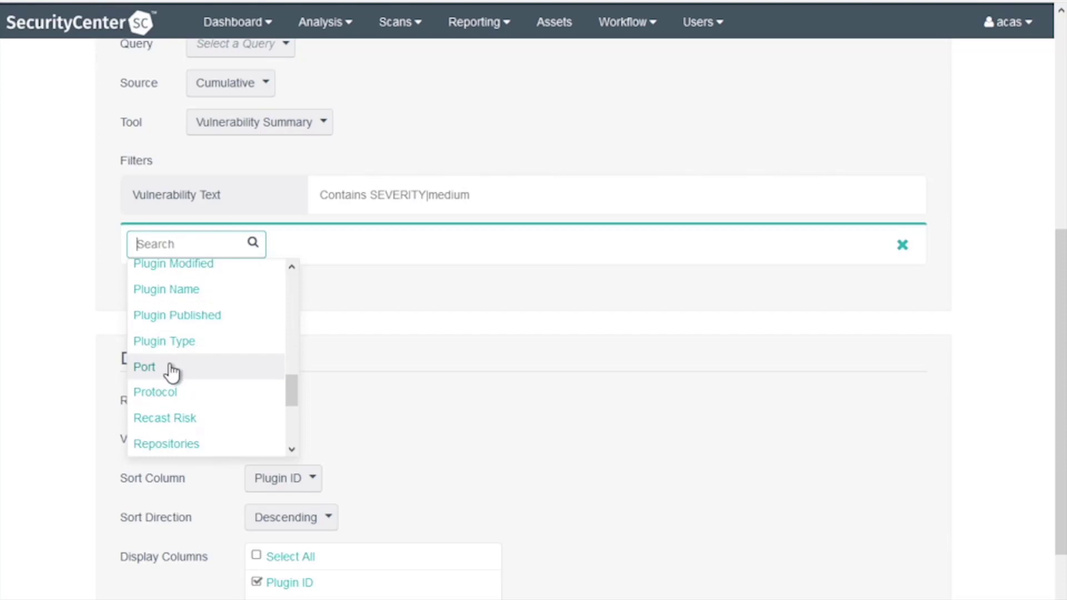
scroll(174, 395, "down", 4)
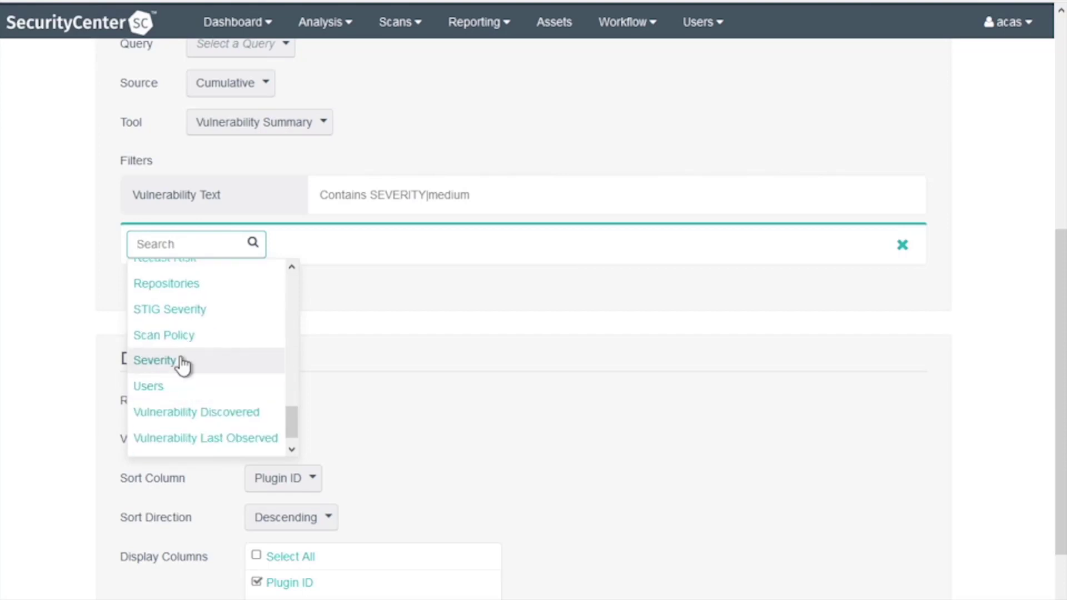
left_click(179, 361)
left_click(239, 348)
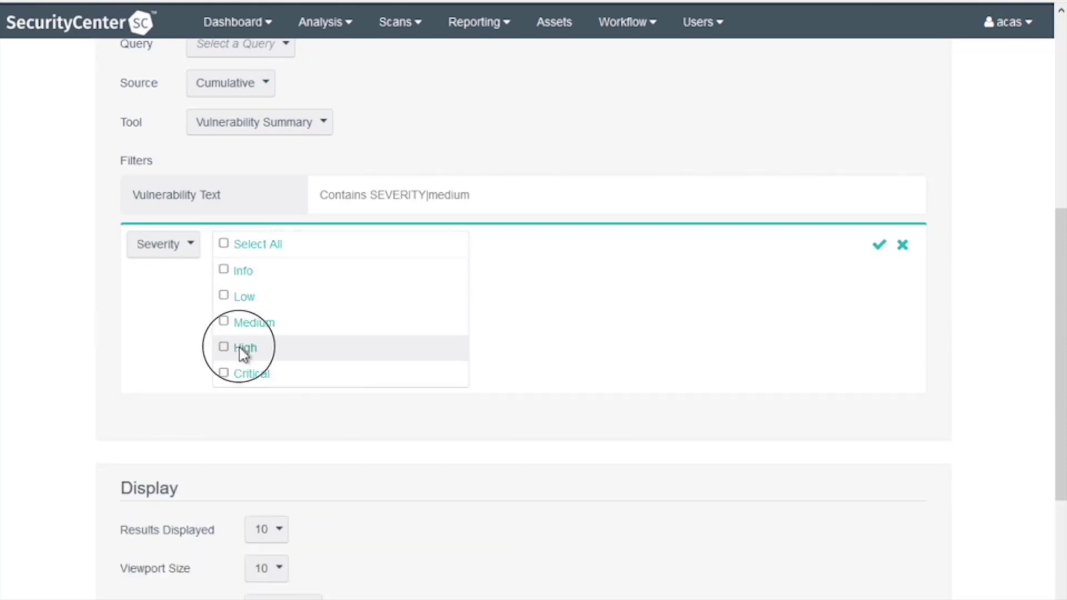
left_click(879, 246)
scroll(177, 355, "down", 3)
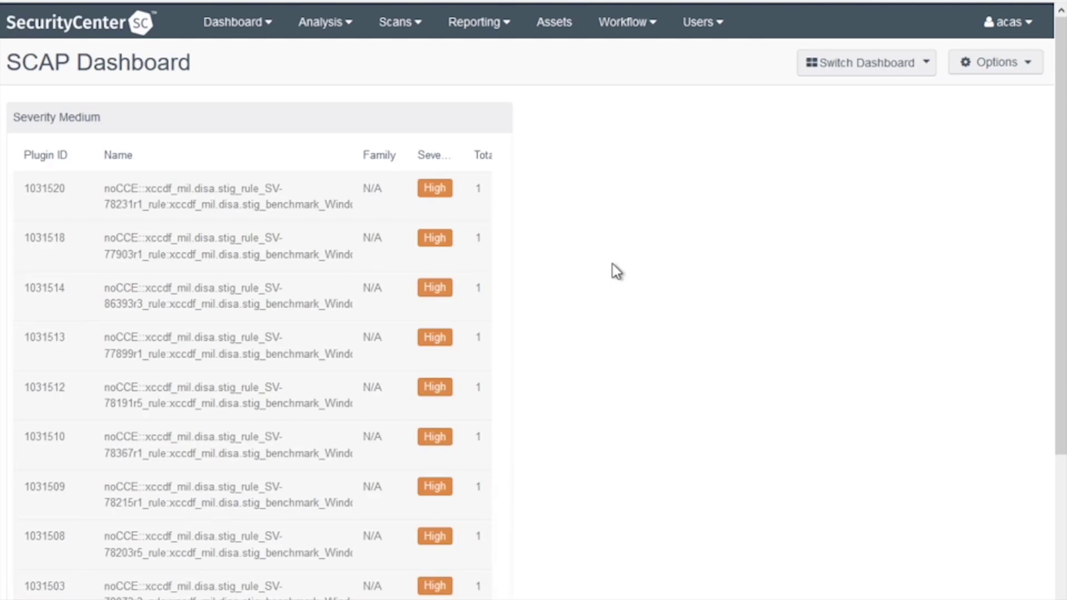
Step: Go to the Scan Results list under the Scans menu
left_click(398, 28)
left_click(409, 106)
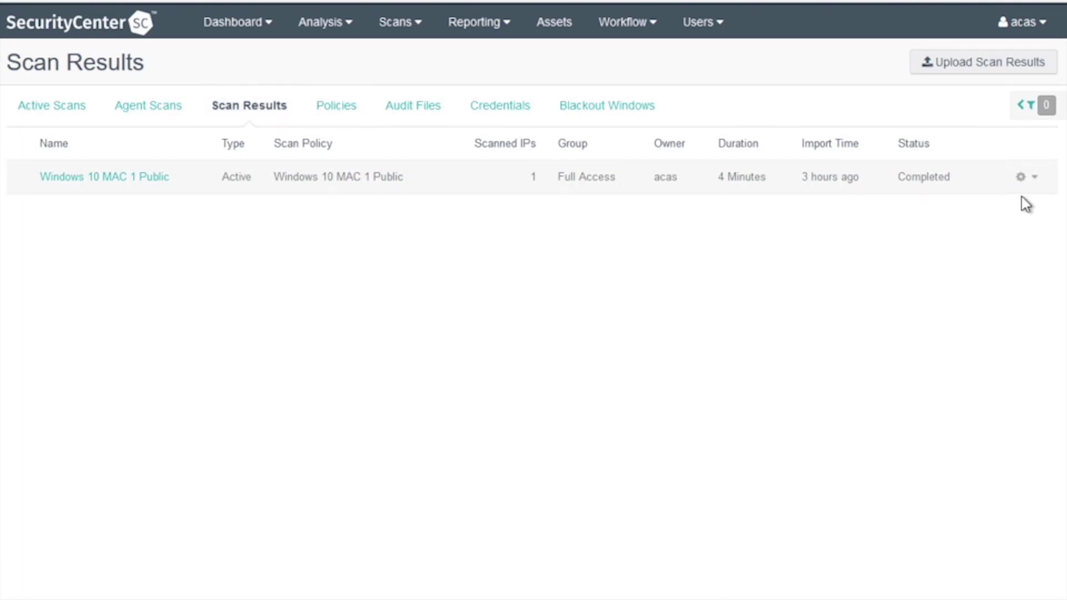
Step: Download the Windows 10 MAC 1 Public scan as SCAP XML and save the zip file
left_click(1037, 183)
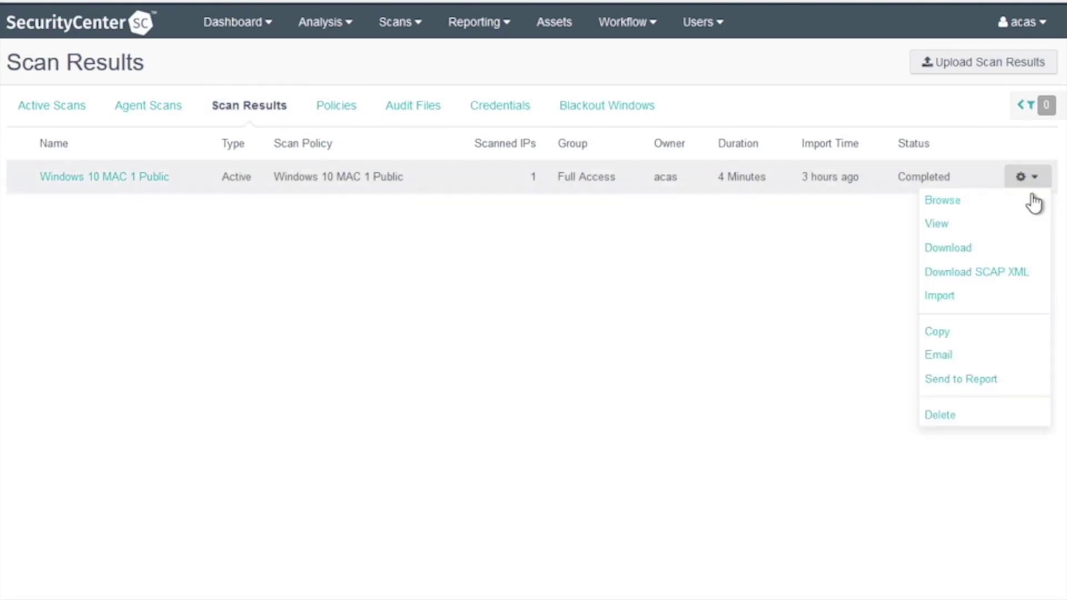
left_click(1035, 274)
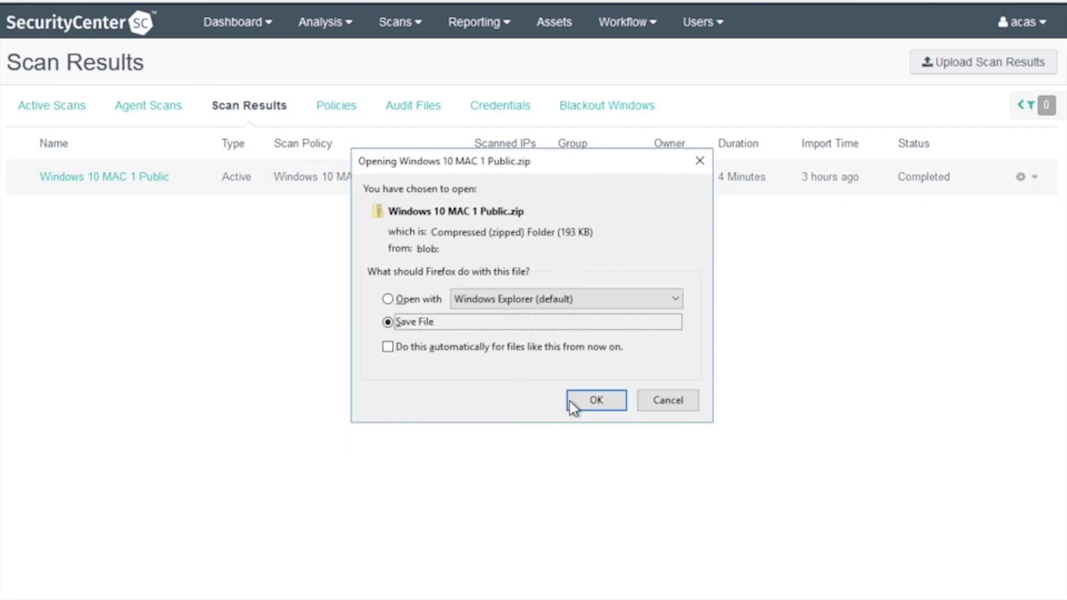
left_click(596, 401)
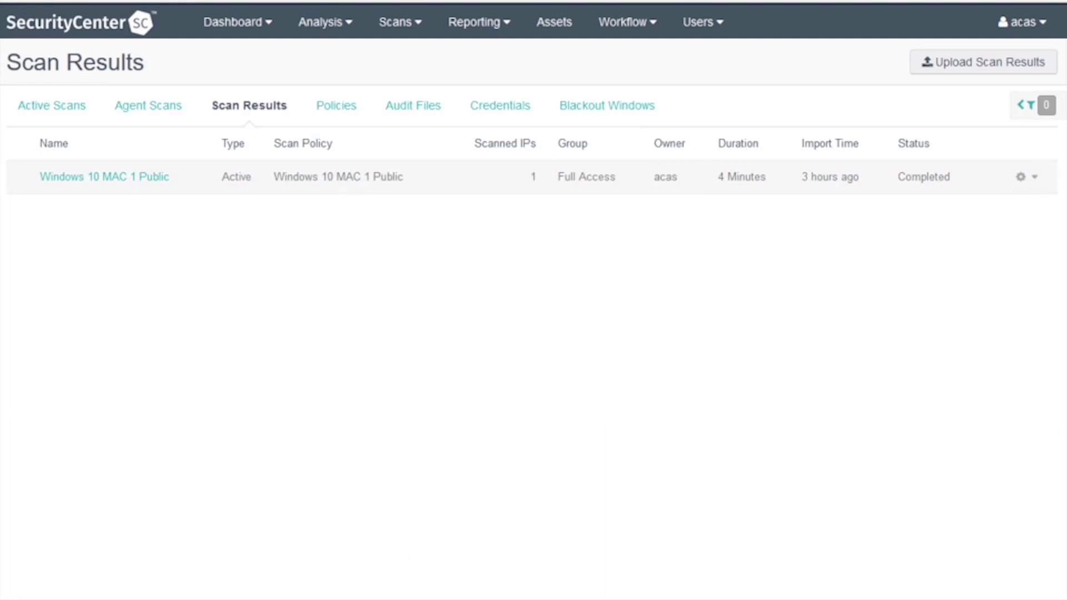
Step: Open the Windows 10 MAC 1 Public(1) zip from the Downloads folder in File Explorer
key("super+e")
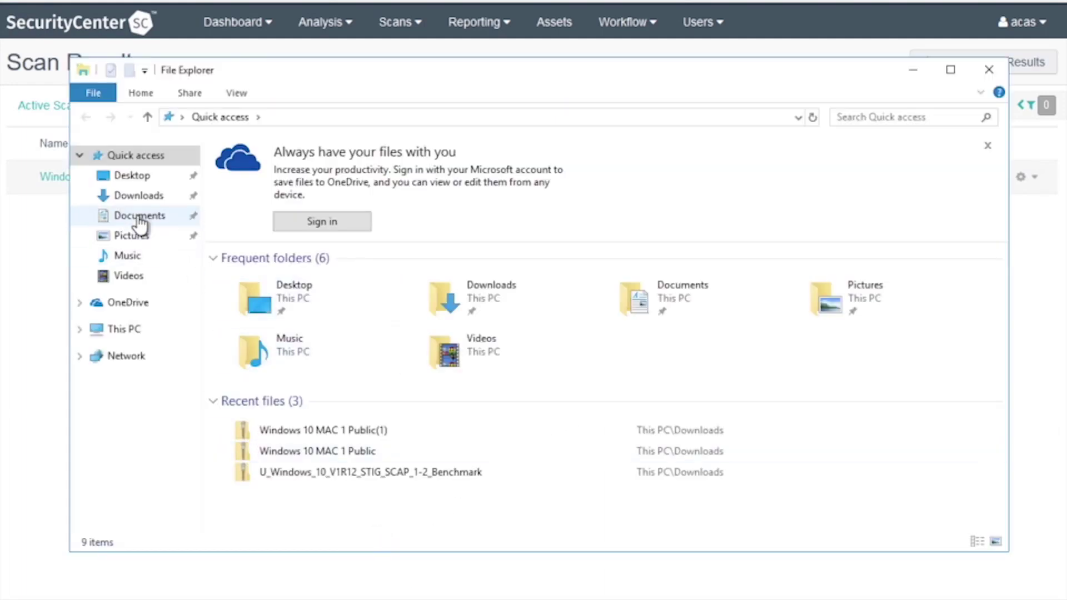
left_click(139, 200)
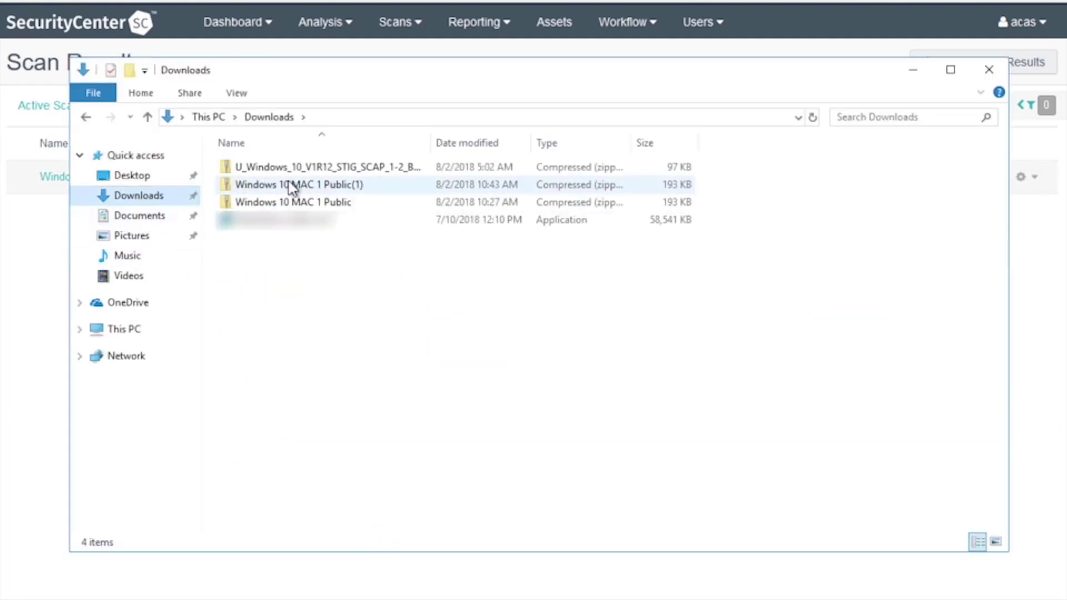
double_click(293, 185)
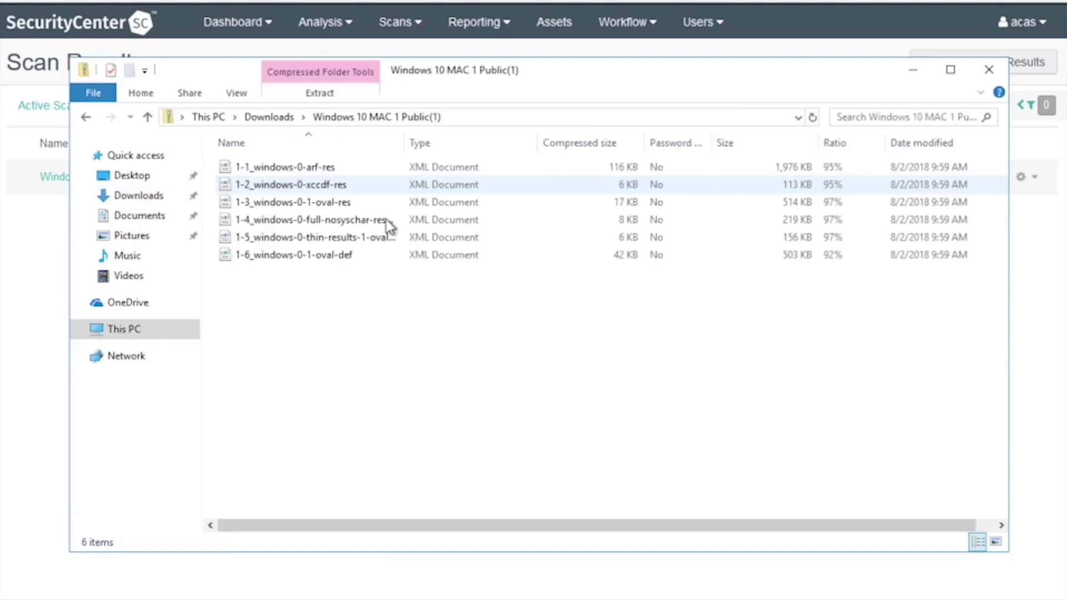